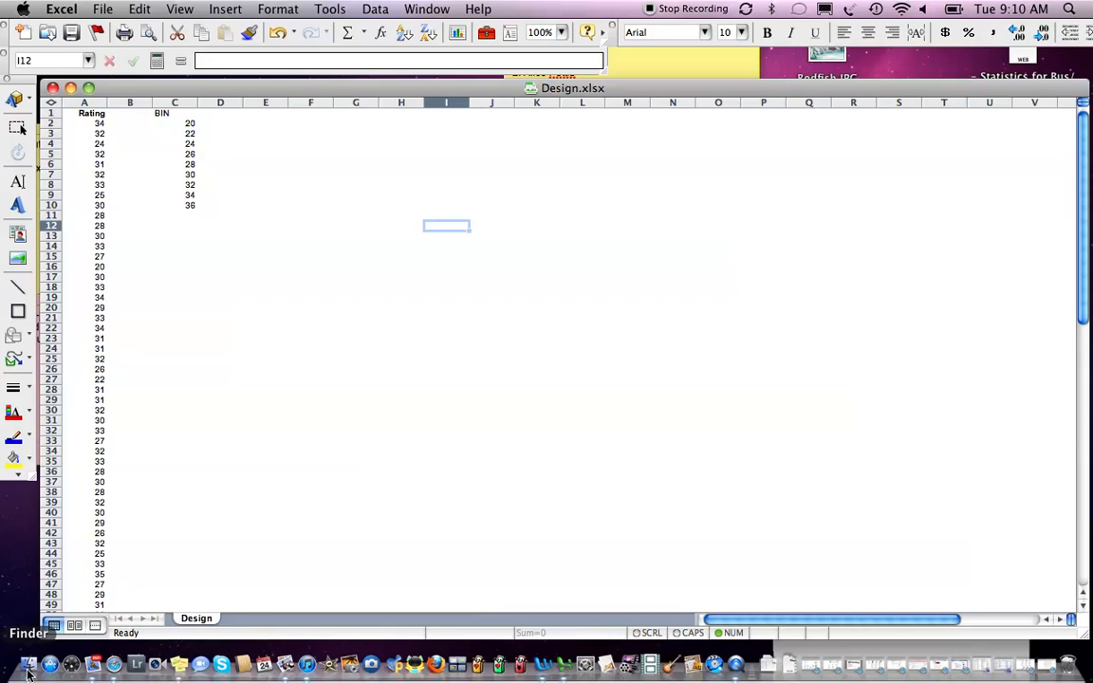
Launch StatPlus from the Applications folder and close the Finder window
left_click(29, 667)
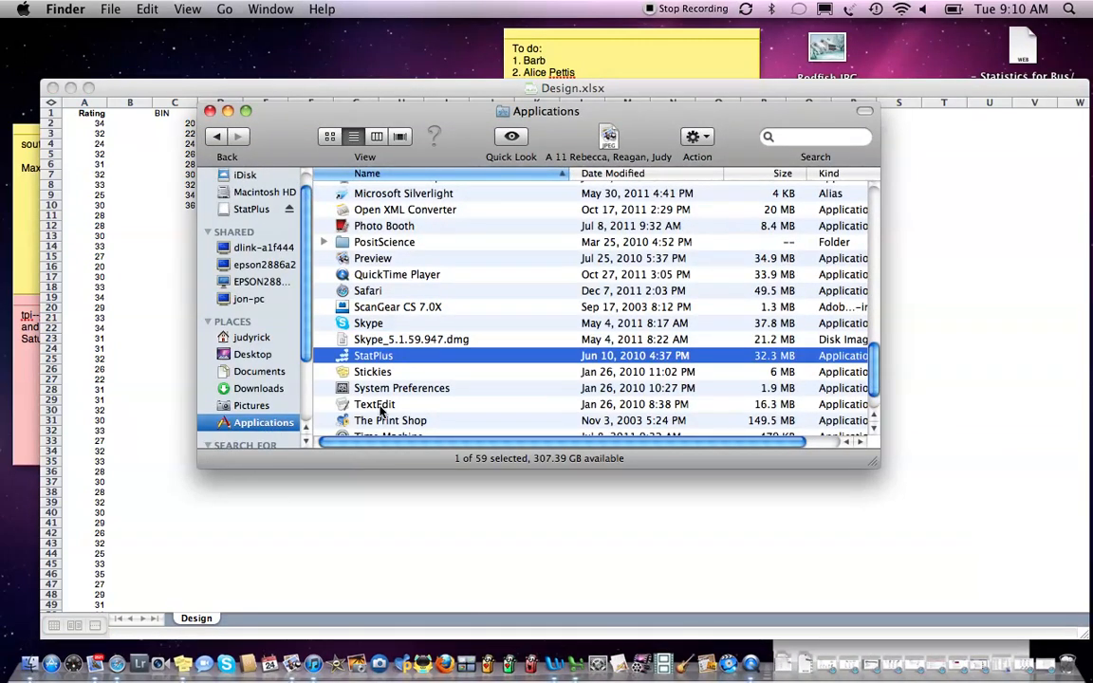
double_click(365, 354)
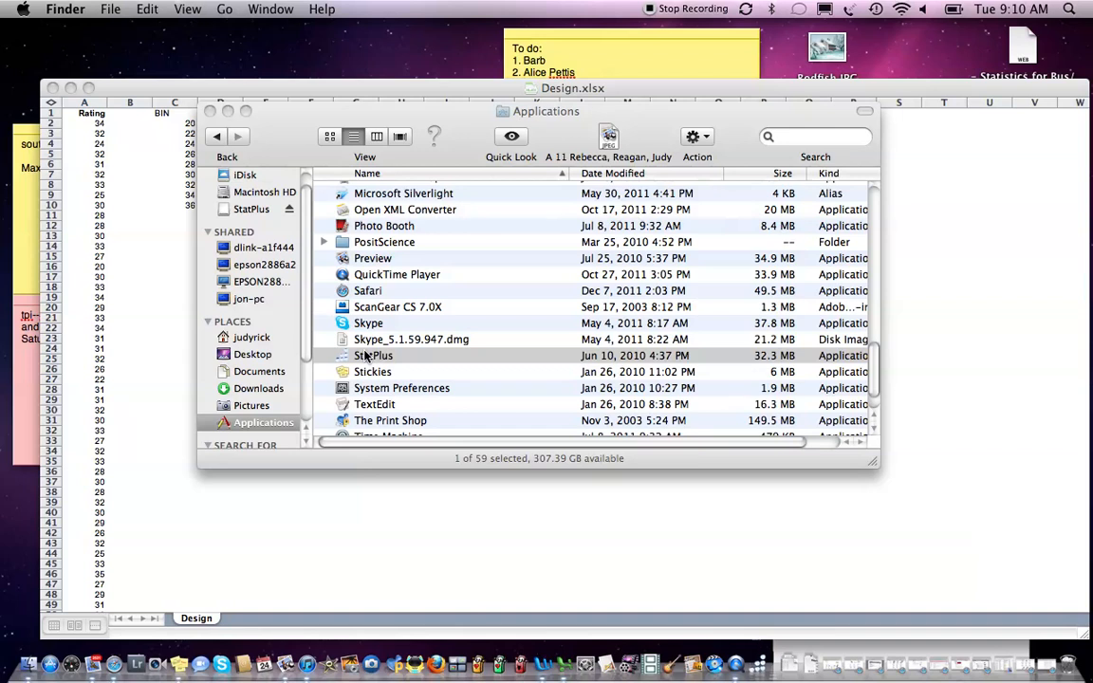
left_click(210, 112)
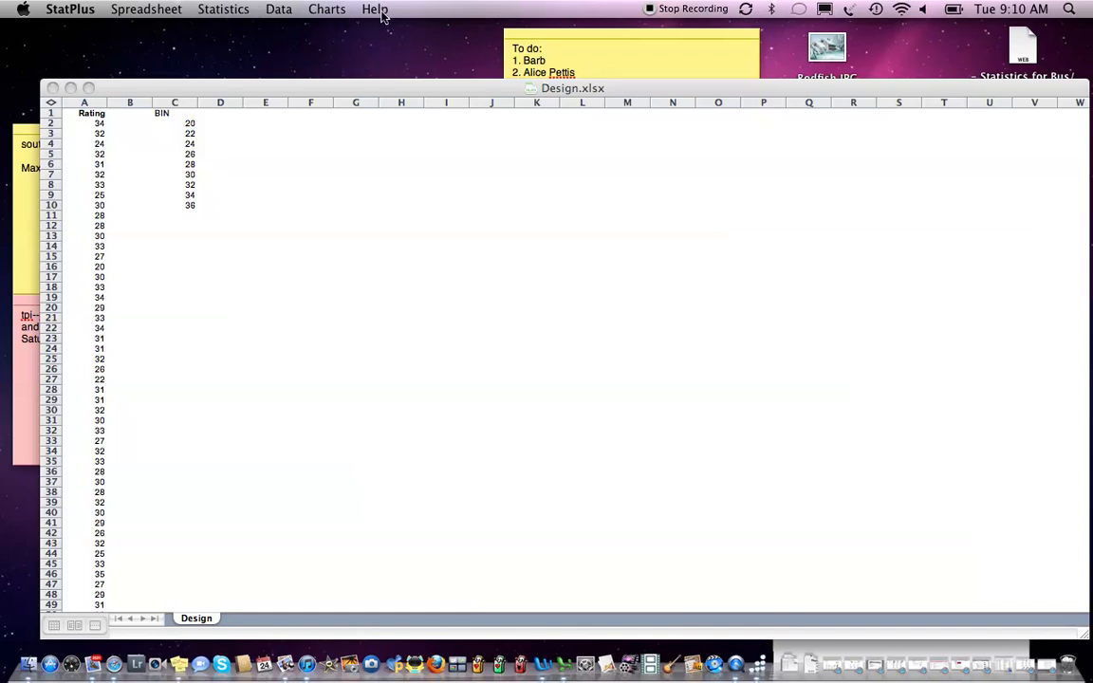
left_click(133, 7)
left_click(132, 6)
left_click(221, 9)
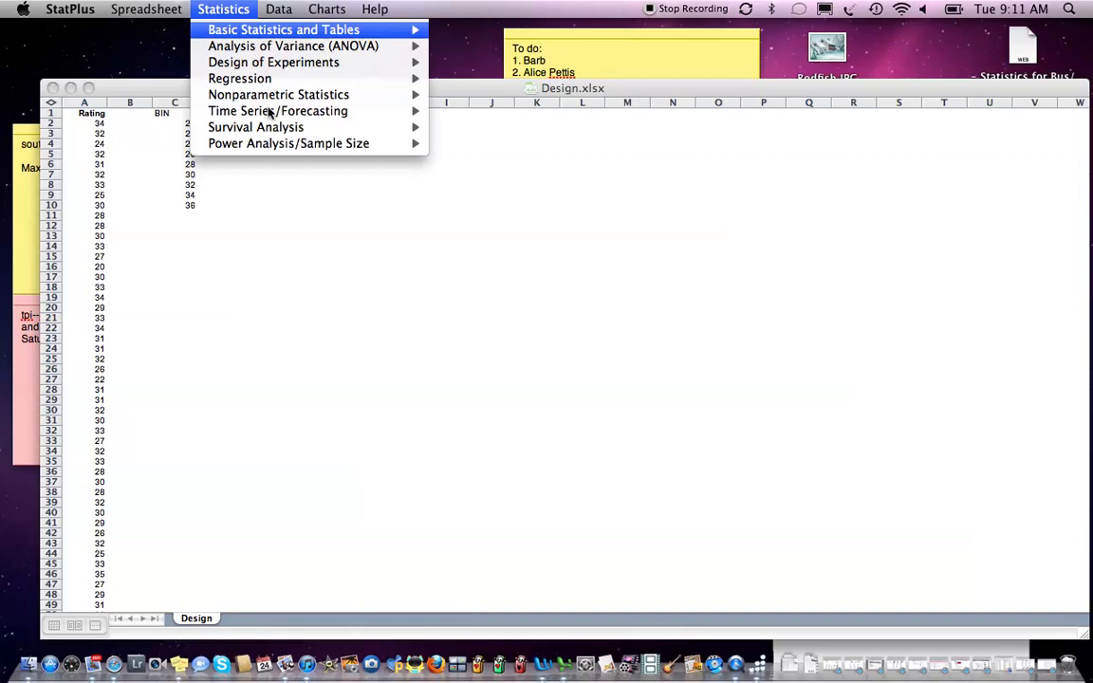
left_click(262, 34)
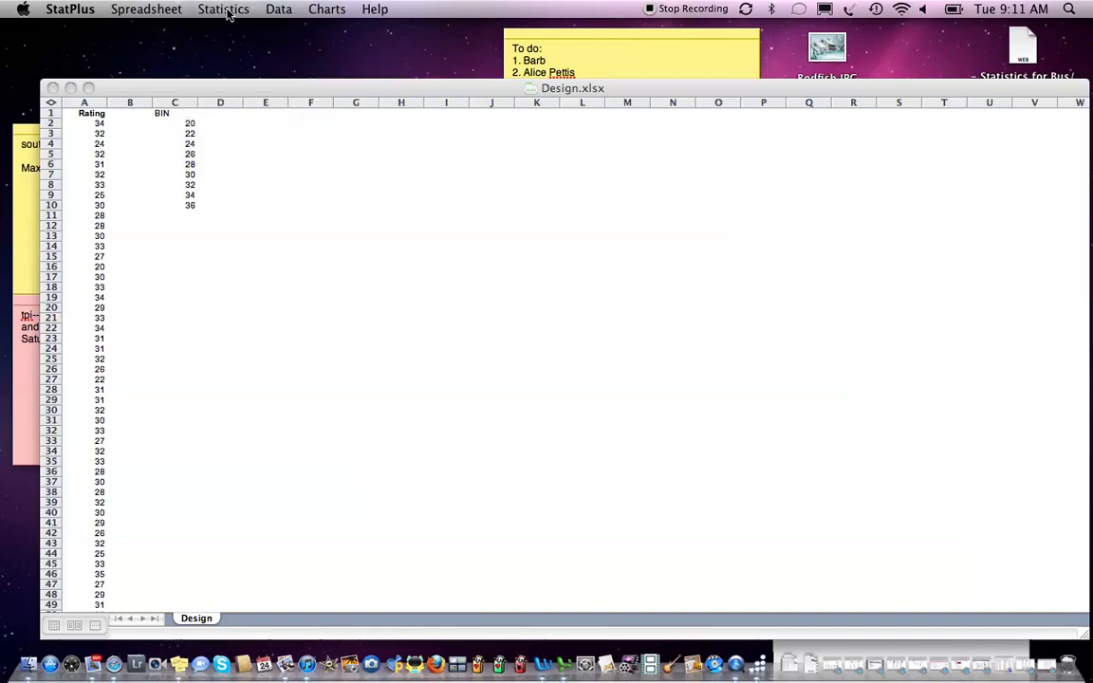
Start the Histogram analysis from the basic statistics and disable hiding of empty bins in the output
left_click(227, 9)
mouse_move(228, 34)
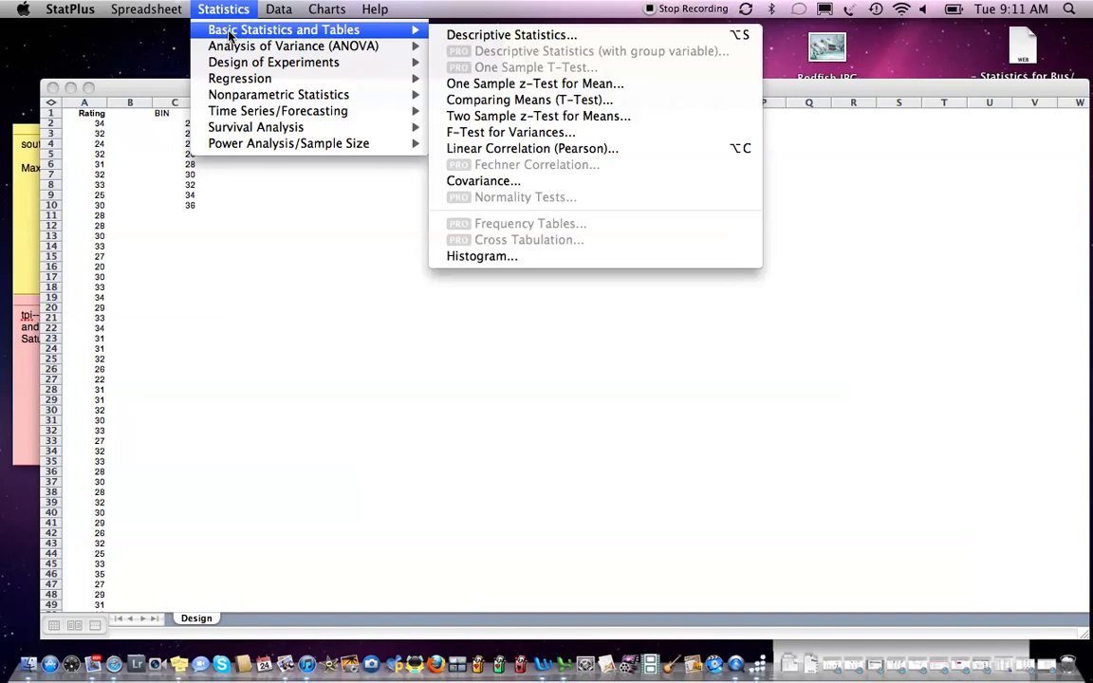
left_click(517, 256)
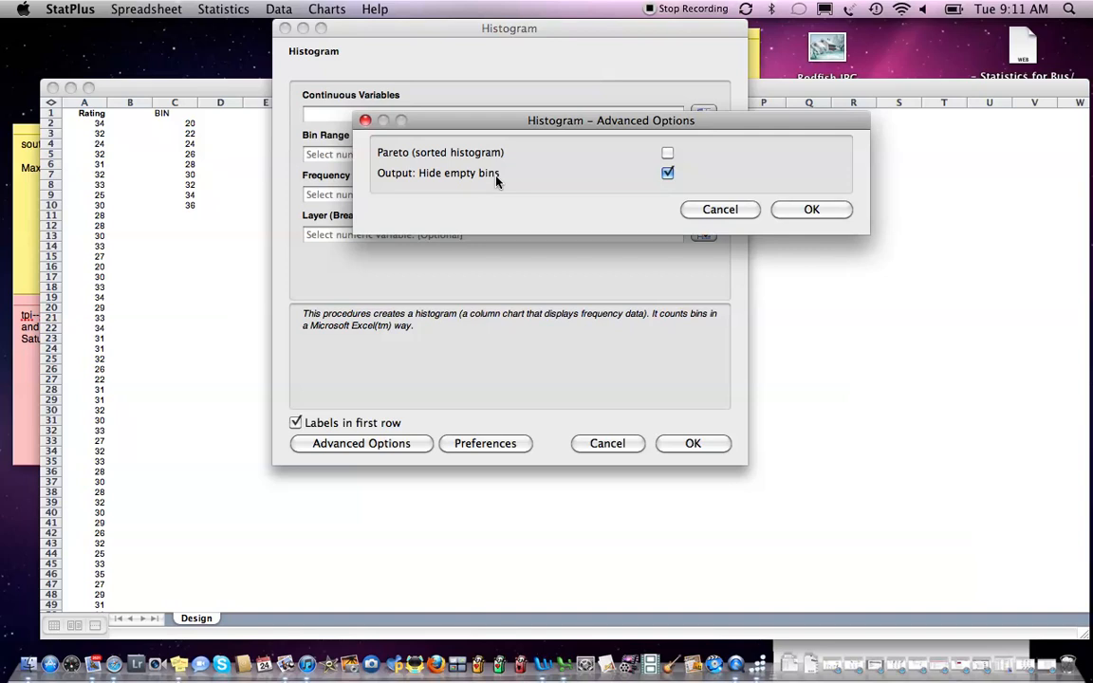
left_click(667, 174)
left_click(803, 214)
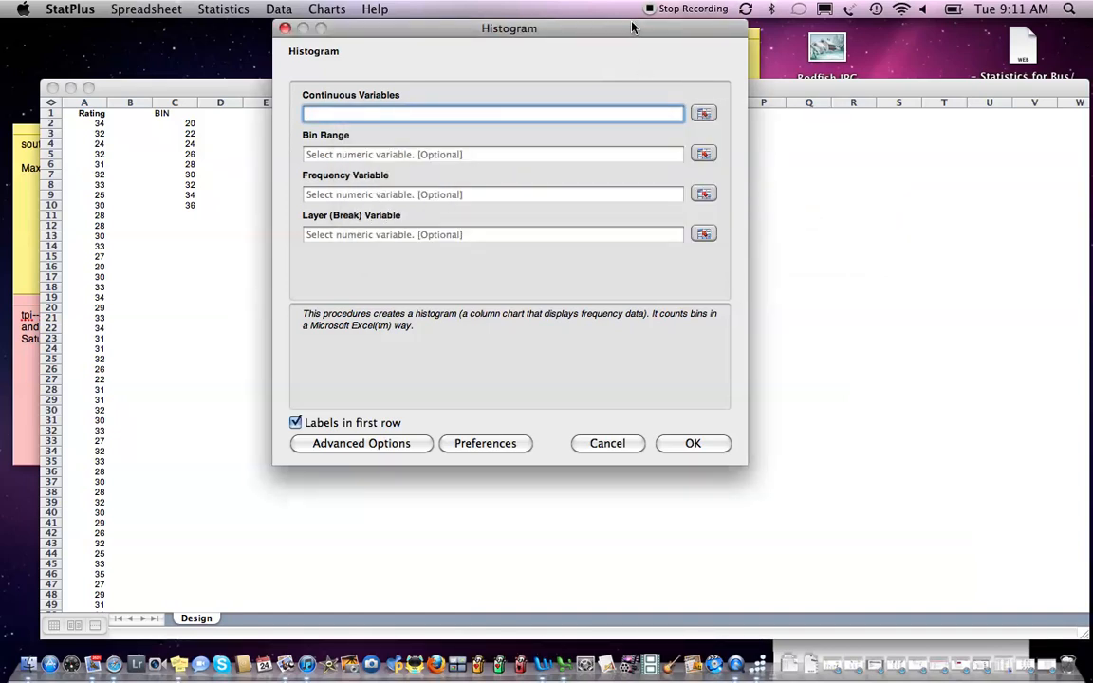
Set the continuous variable to the Rating data in Design.xlsx cells A1:A61 and generate the histogram
left_click_drag(633, 27, 725, 70)
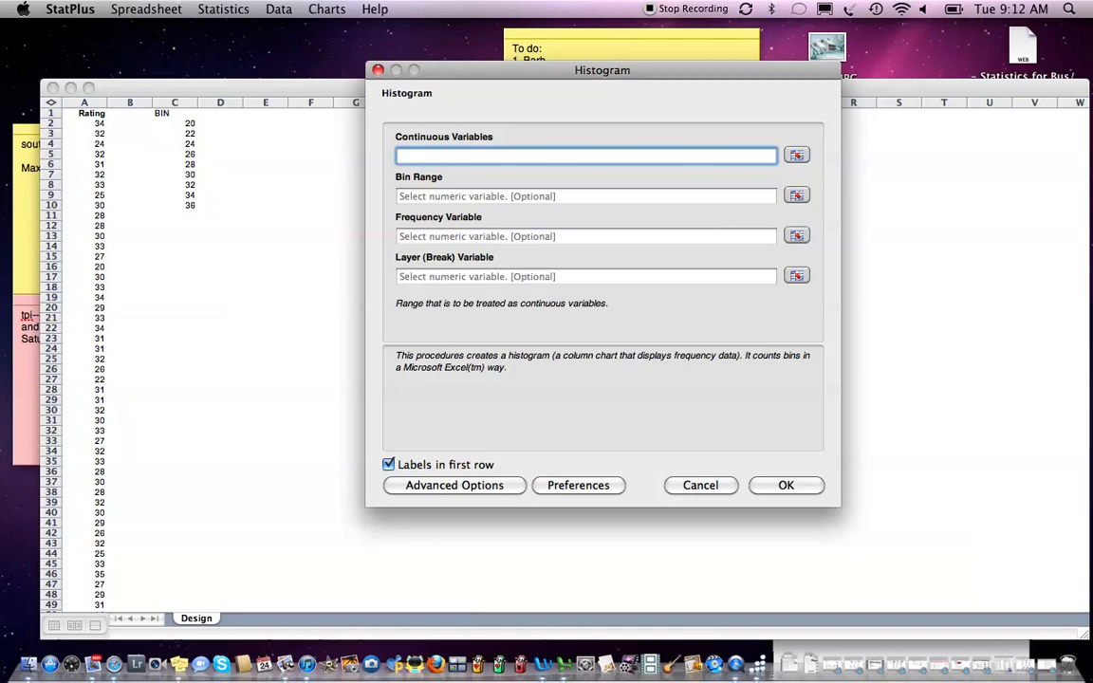
left_click(796, 154)
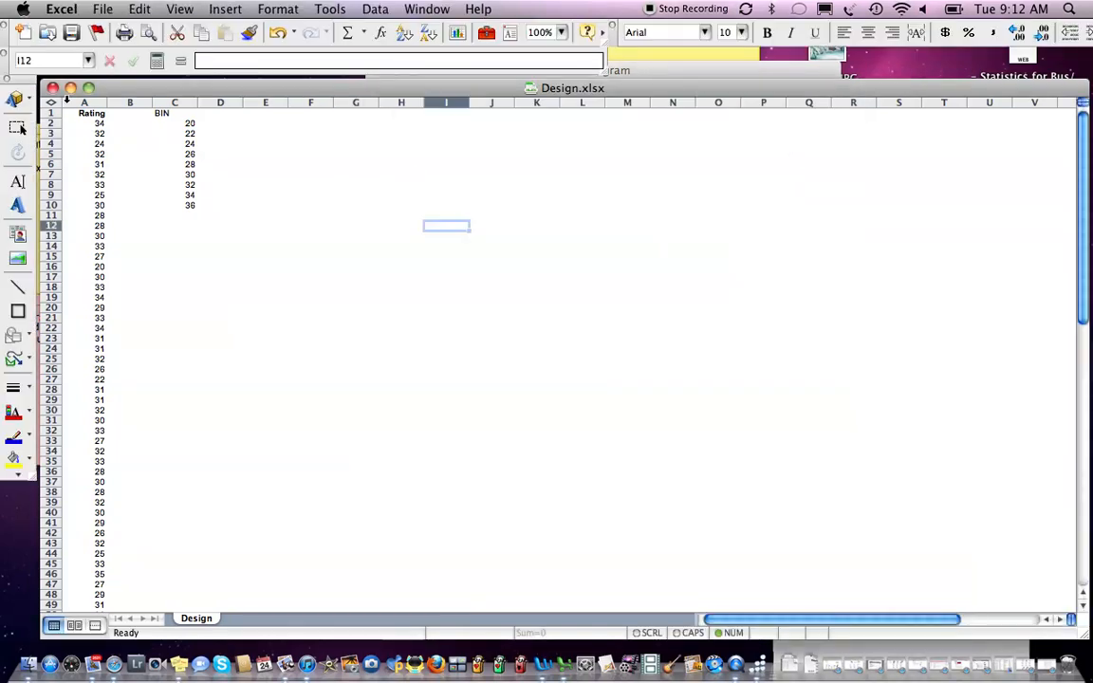
left_click(90, 113)
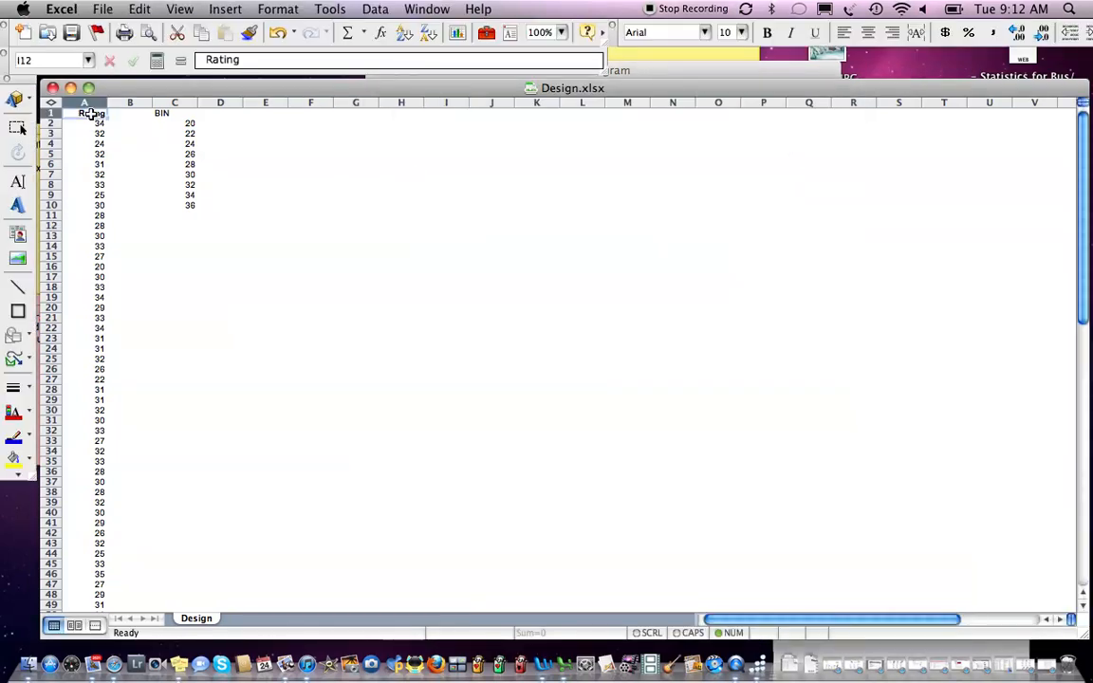
left_click_drag(90, 113, 78, 510)
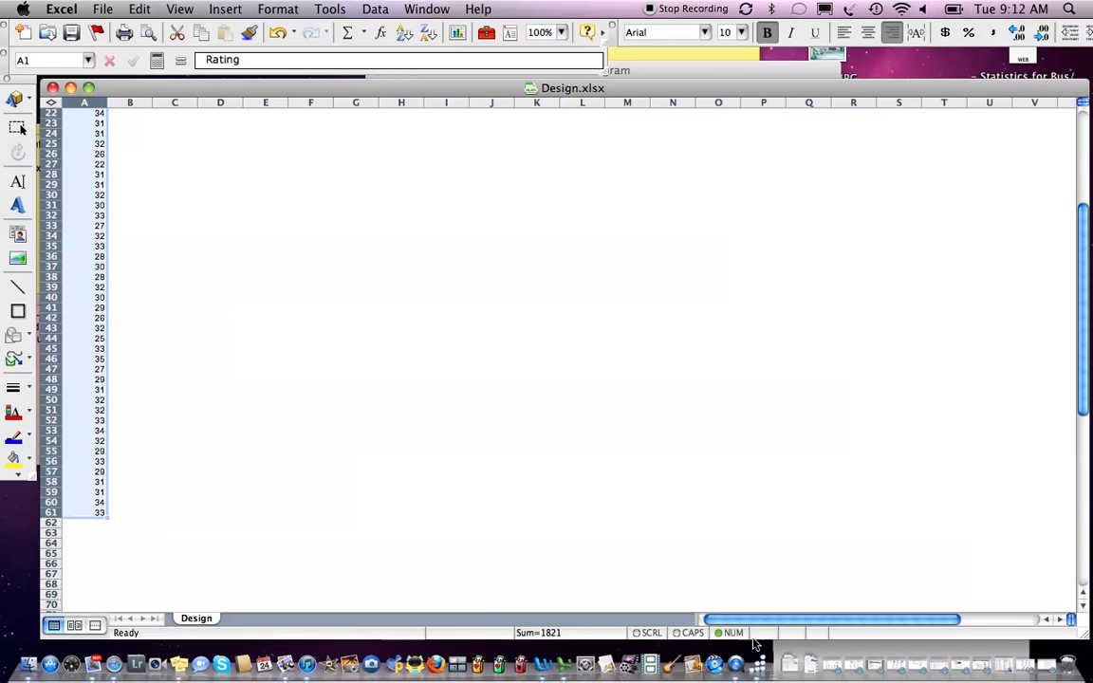
left_click(761, 667)
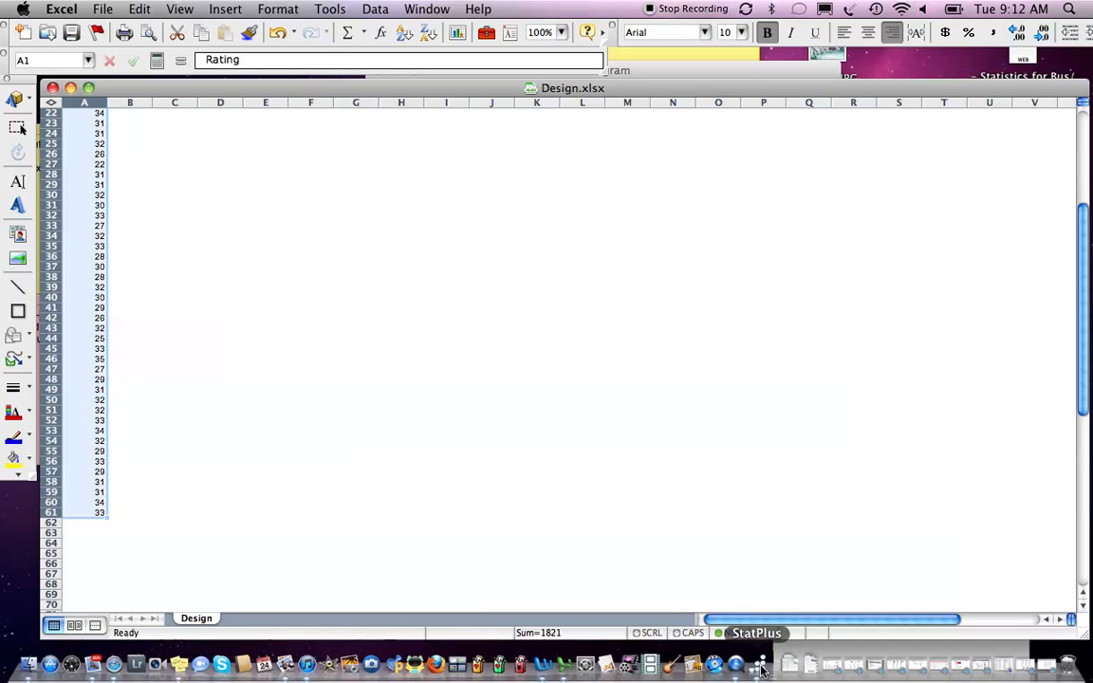
left_click(762, 667)
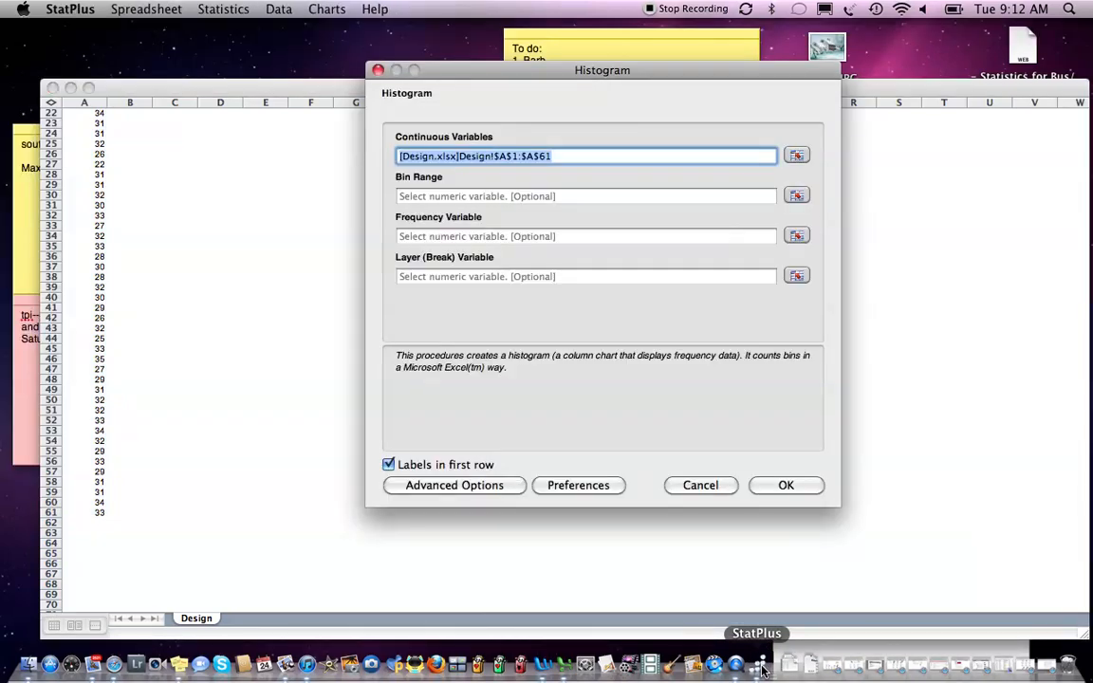
left_click(780, 487)
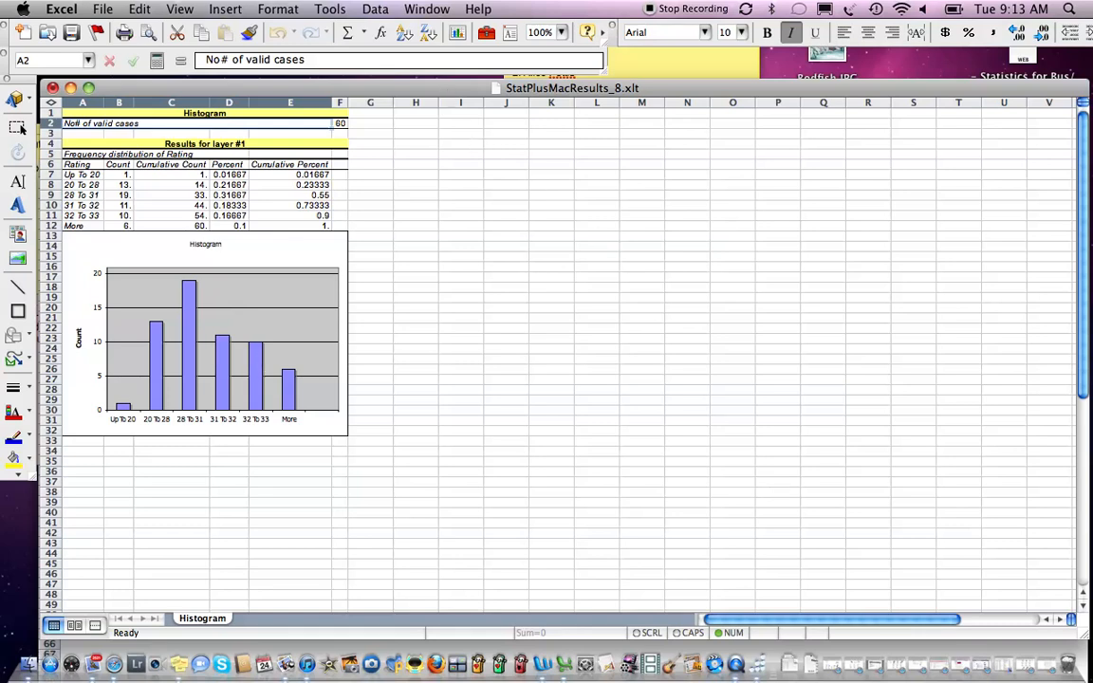
Select the frequency table and histogram chart in cells A1:G33 of the results workbook, and return to StatPlus
left_click(758, 667)
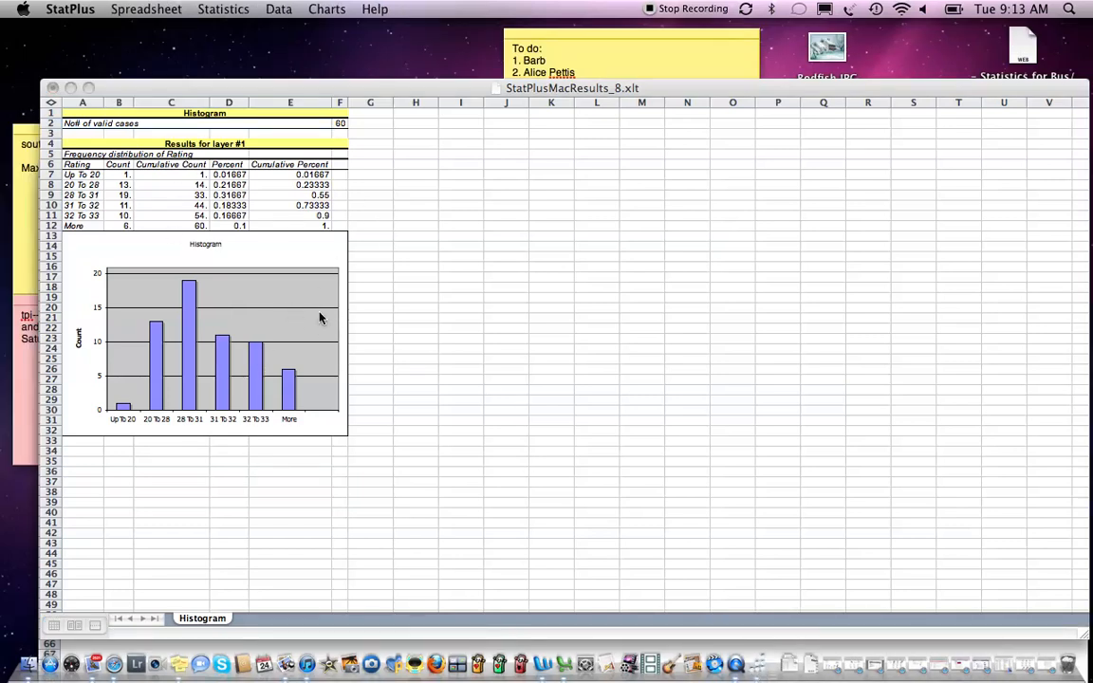
left_click(172, 125)
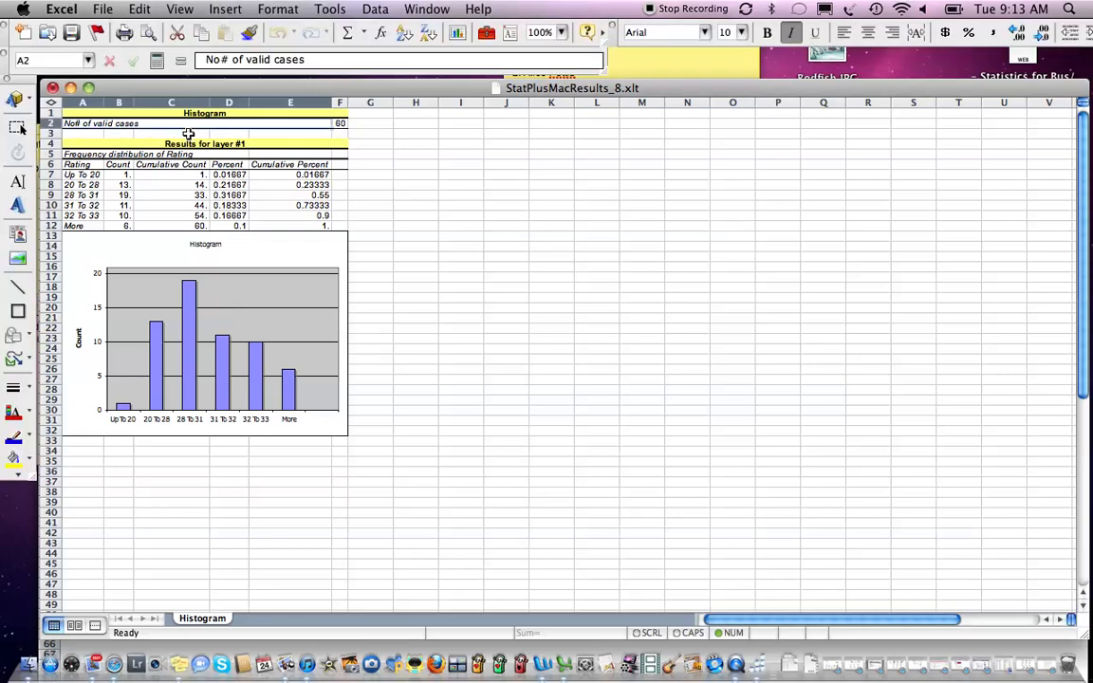
left_click(82, 114)
left_click_drag(82, 113, 360, 442)
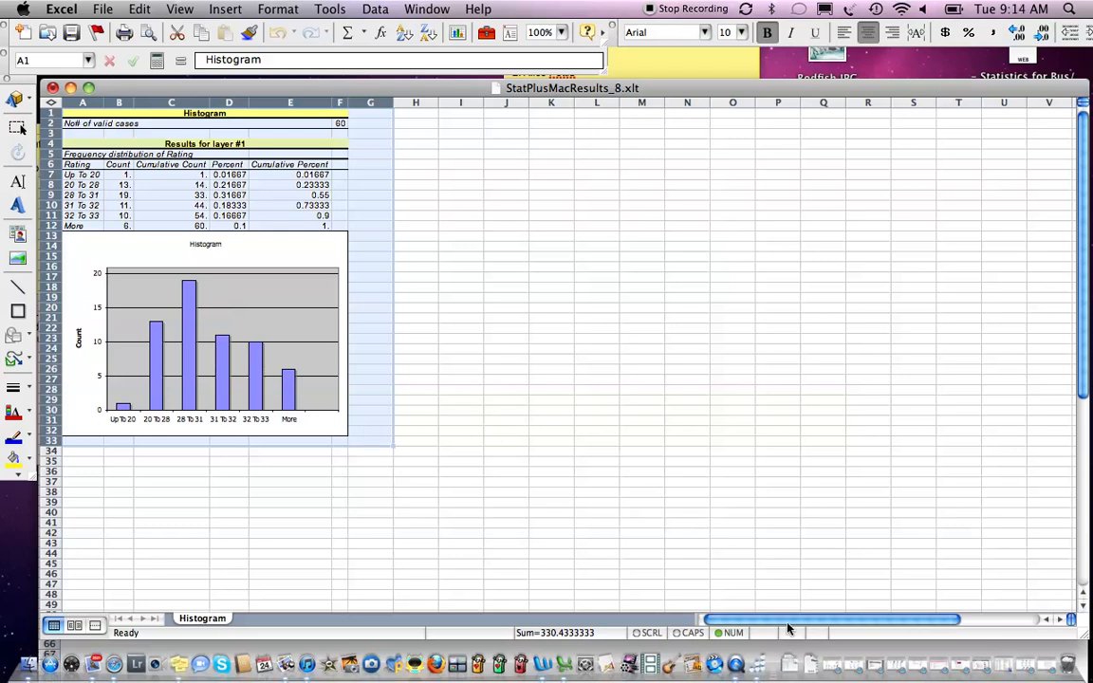
left_click(756, 664)
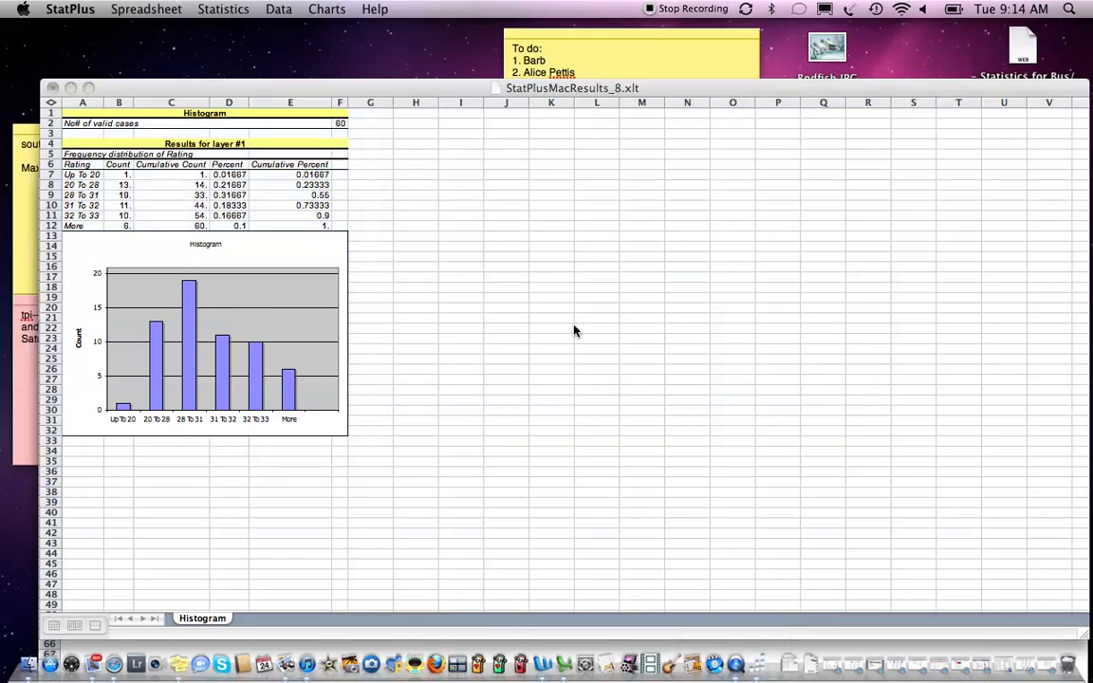
left_click(224, 9)
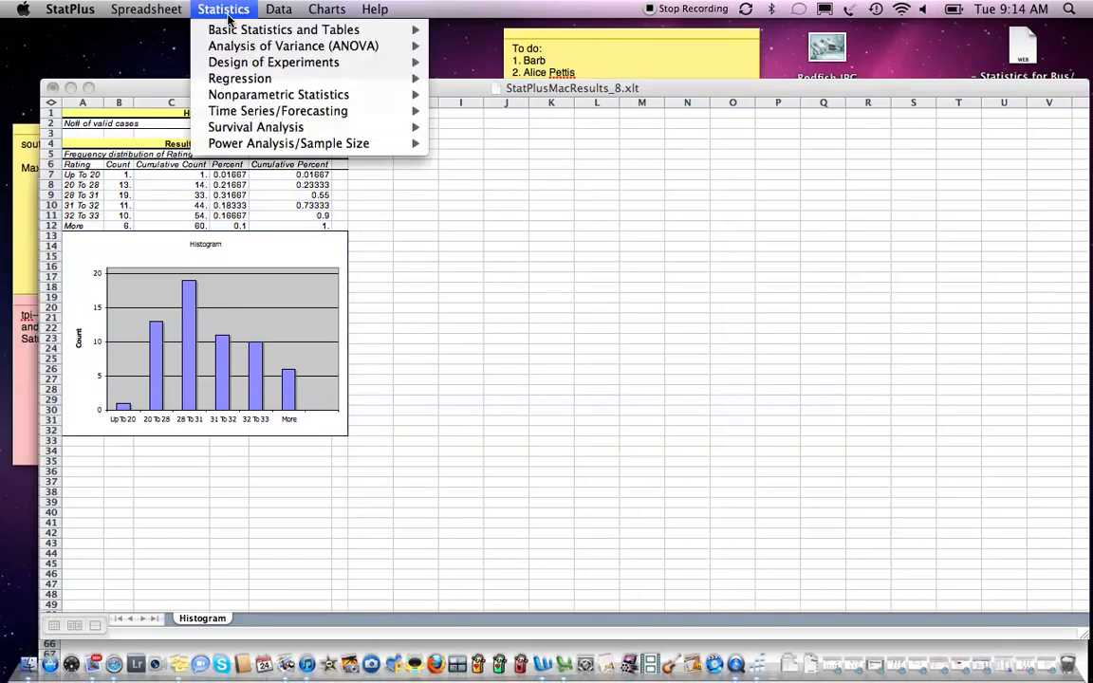
mouse_move(283, 33)
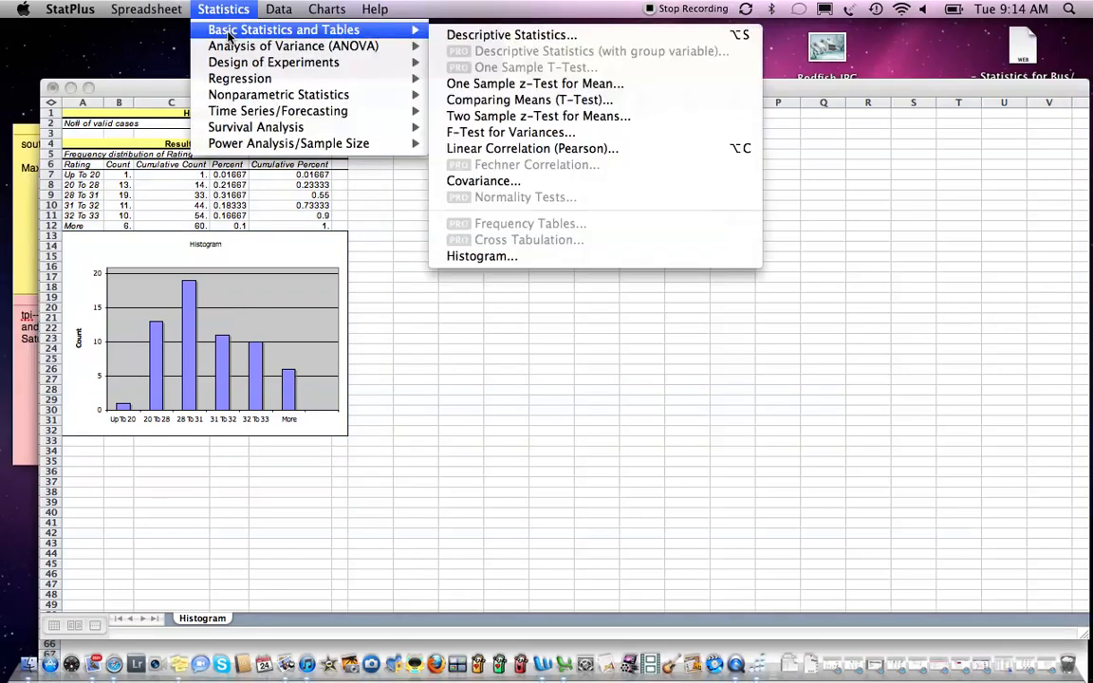
left_click(497, 36)
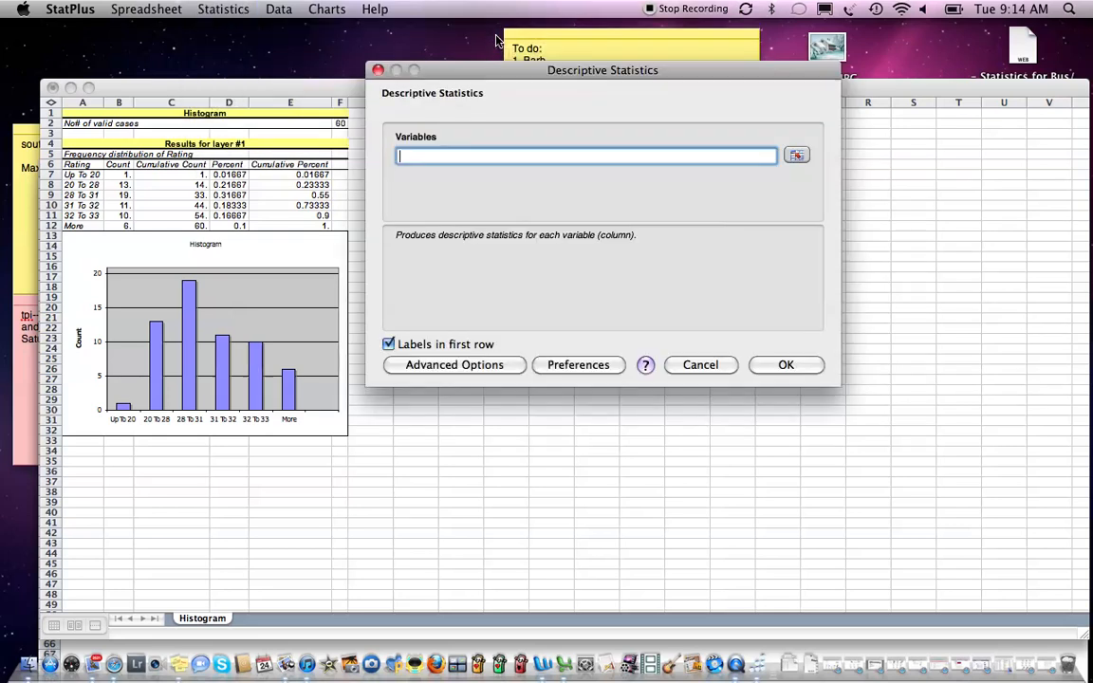
left_click(700, 364)
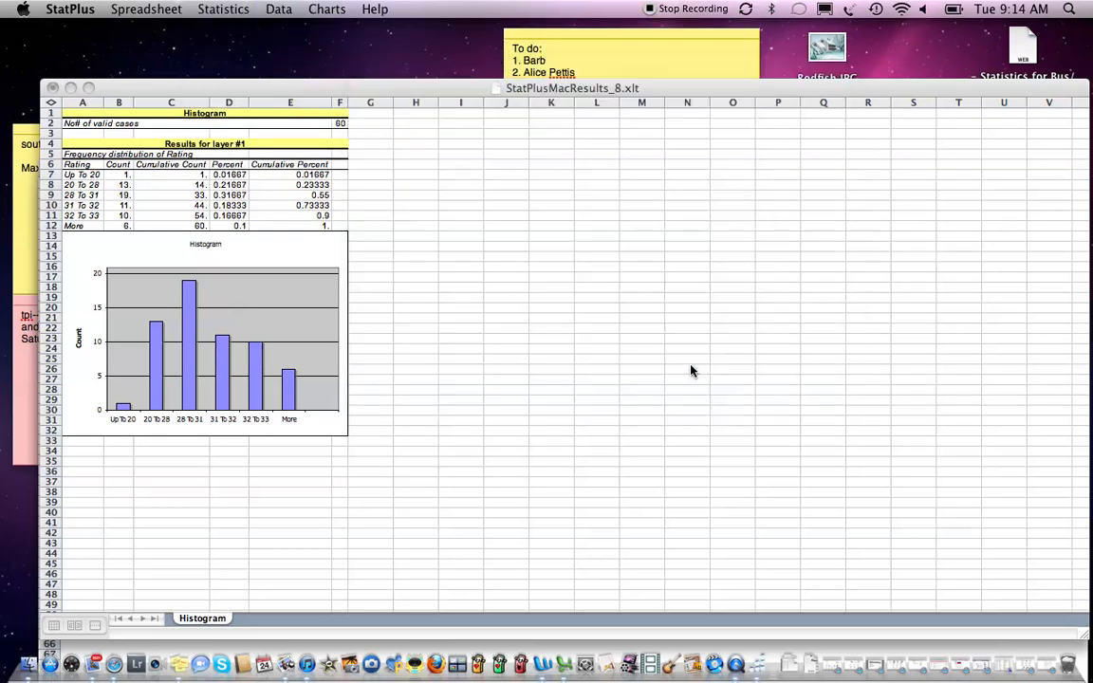
Start another Histogram analysis with the option to hide empty bins turned off
left_click(231, 9)
mouse_move(236, 35)
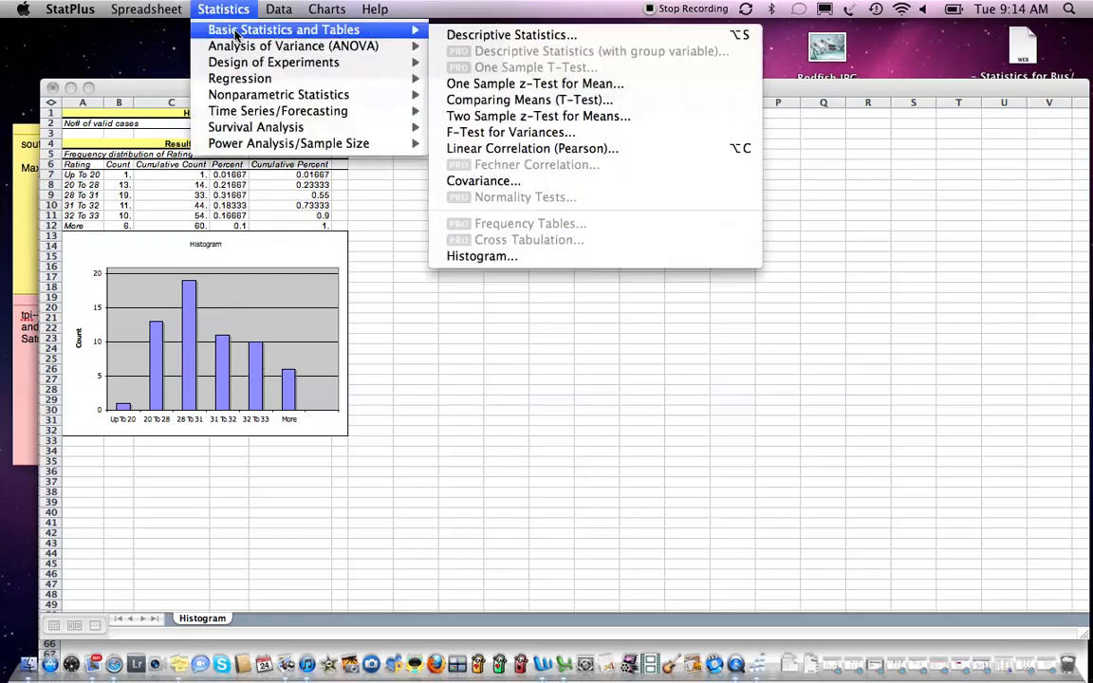
left_click(543, 258)
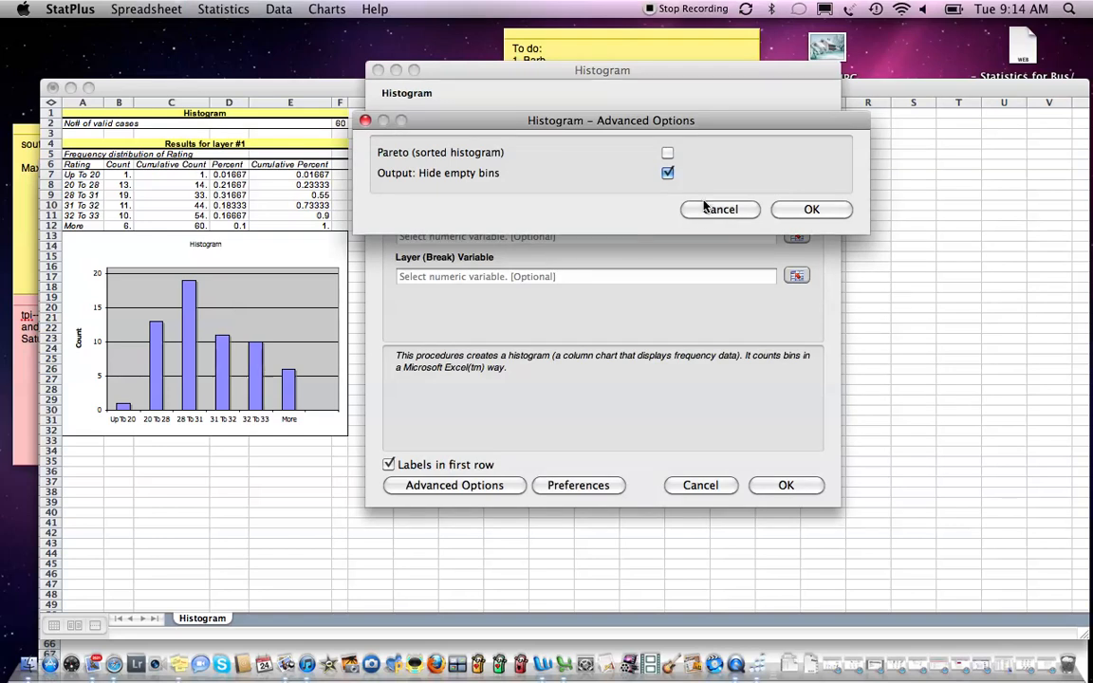
left_click(667, 172)
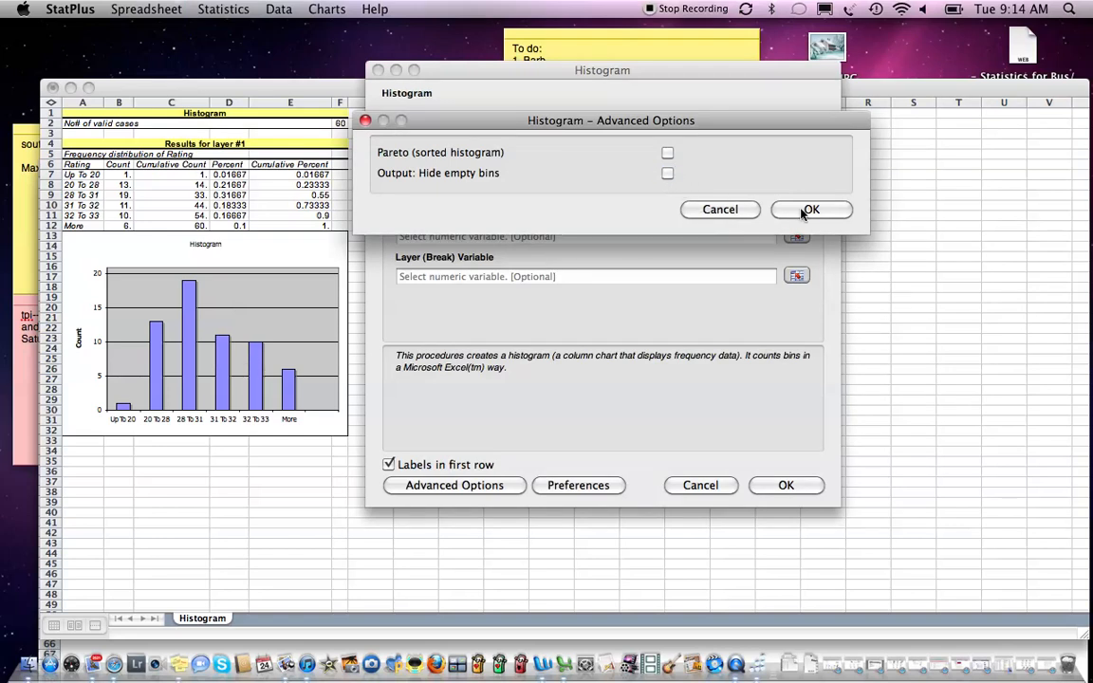
left_click(811, 209)
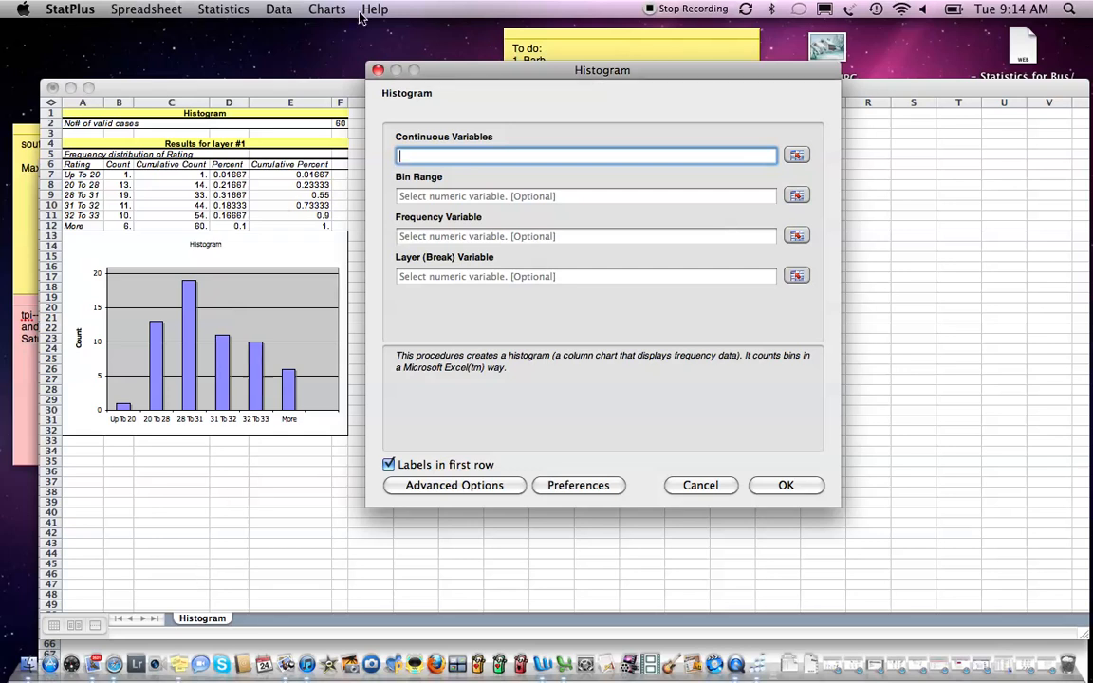
Bring Design.xlsx forward in Excel and use its Rating data in A1:A61 as the histogram's continuous variable in StatPlus
left_click(249, 490)
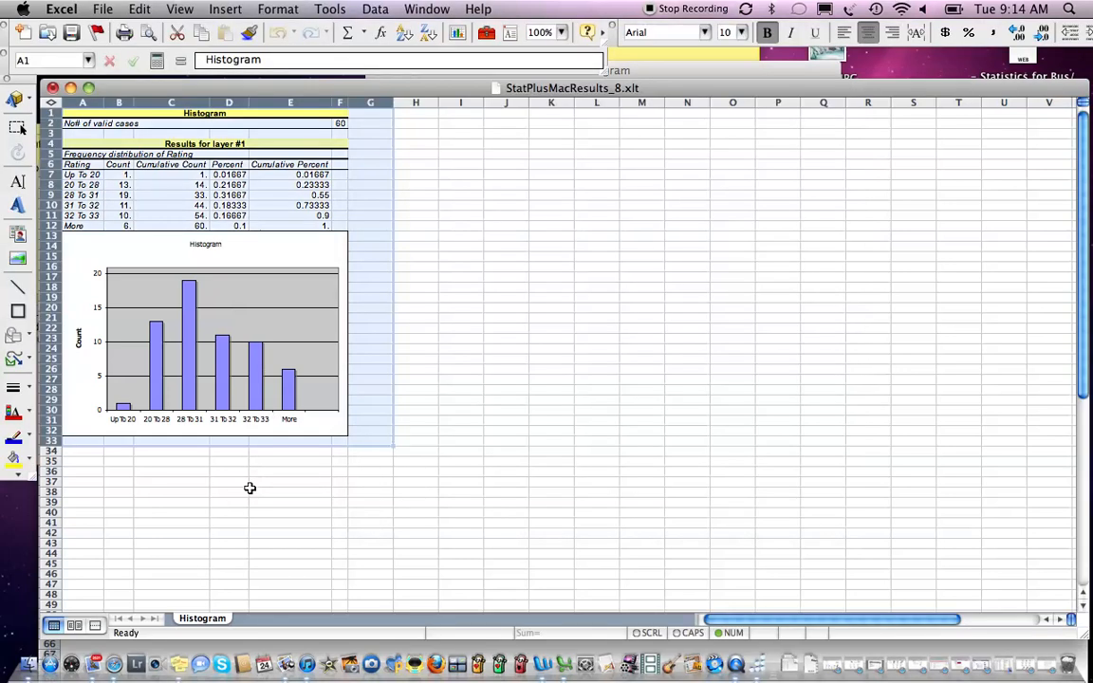
left_click(424, 8)
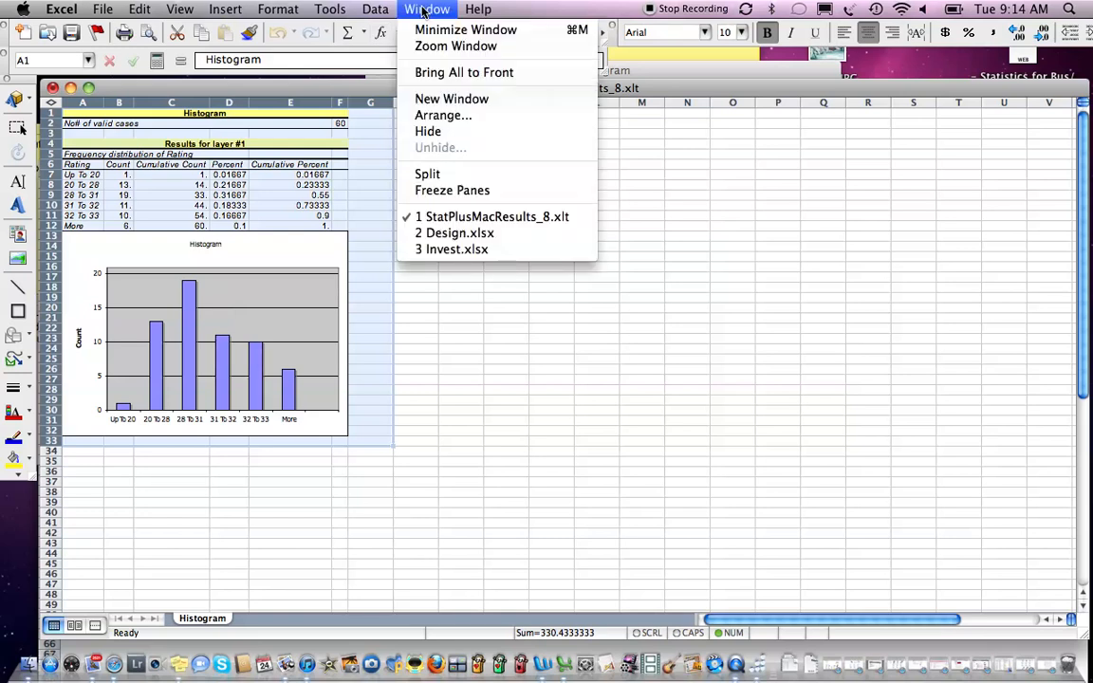
left_click(435, 233)
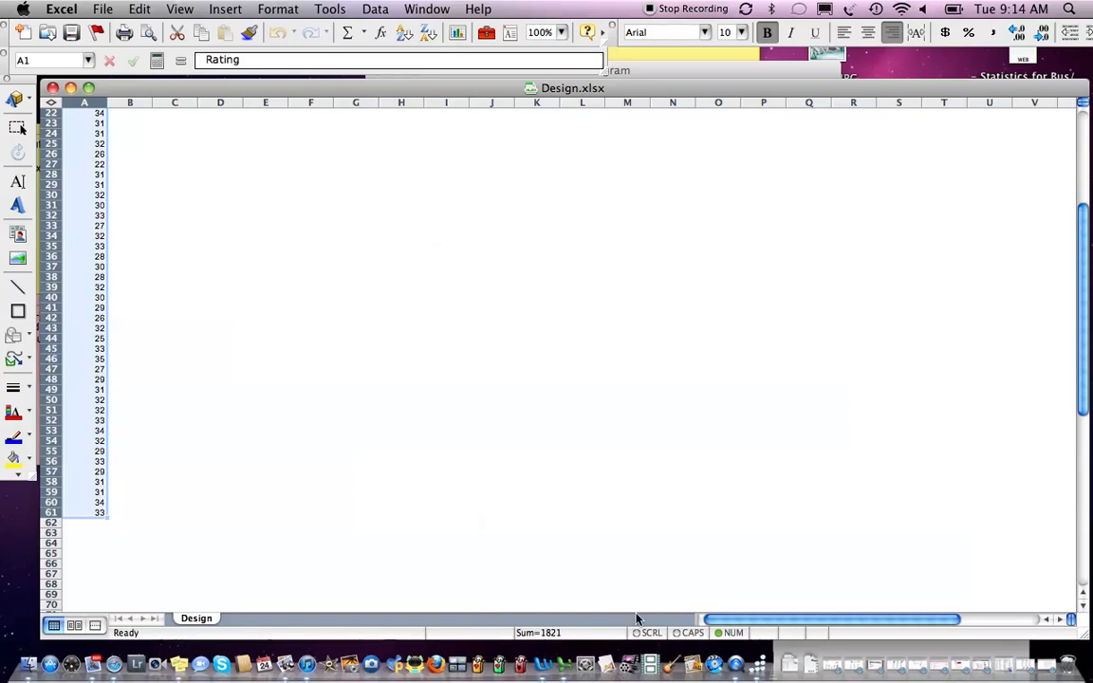
left_click(759, 667)
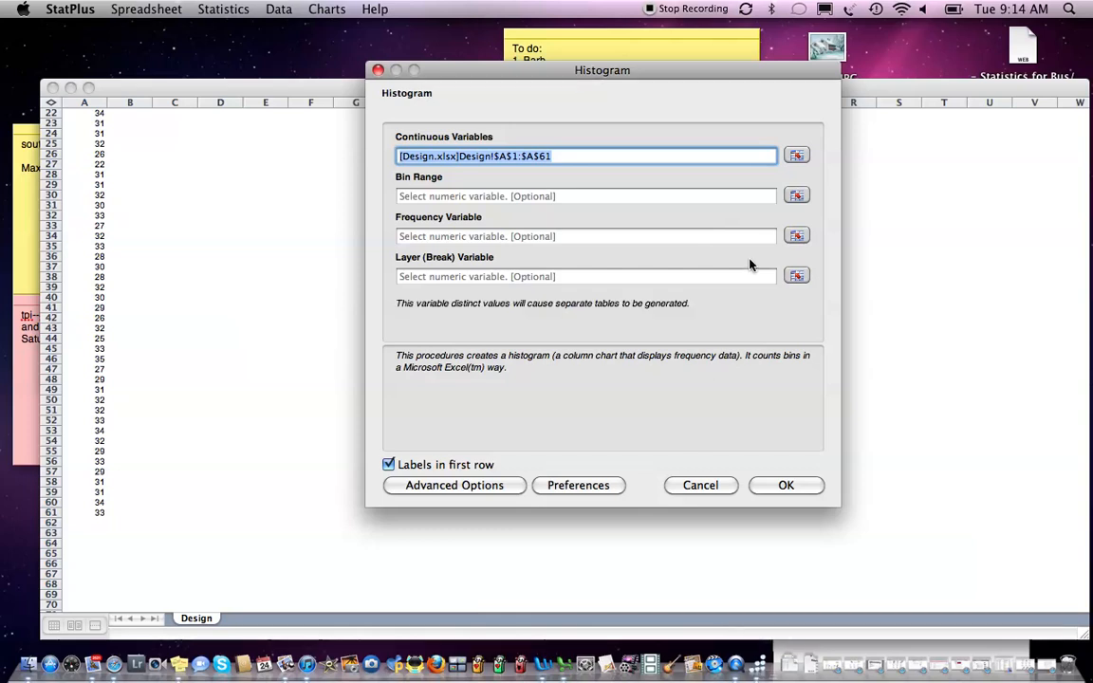
Set the histogram's bin range to the BIN column in Design.xlsx cells C1:C10
left_click(797, 197)
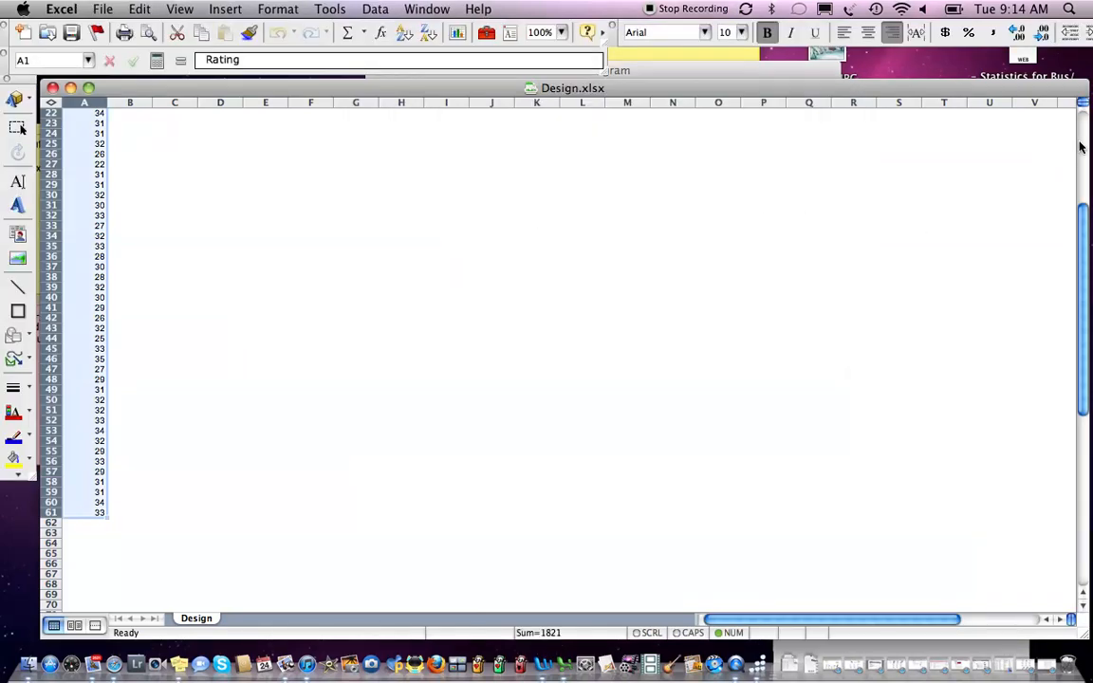
left_click(1081, 147)
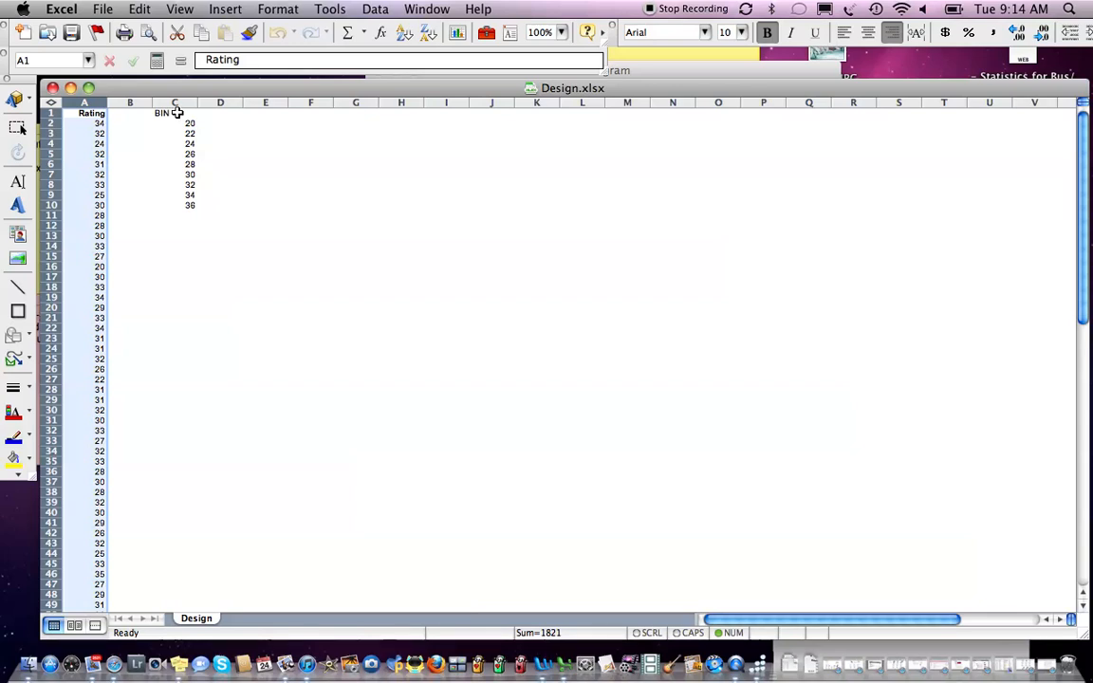
left_click_drag(176, 113, 188, 206)
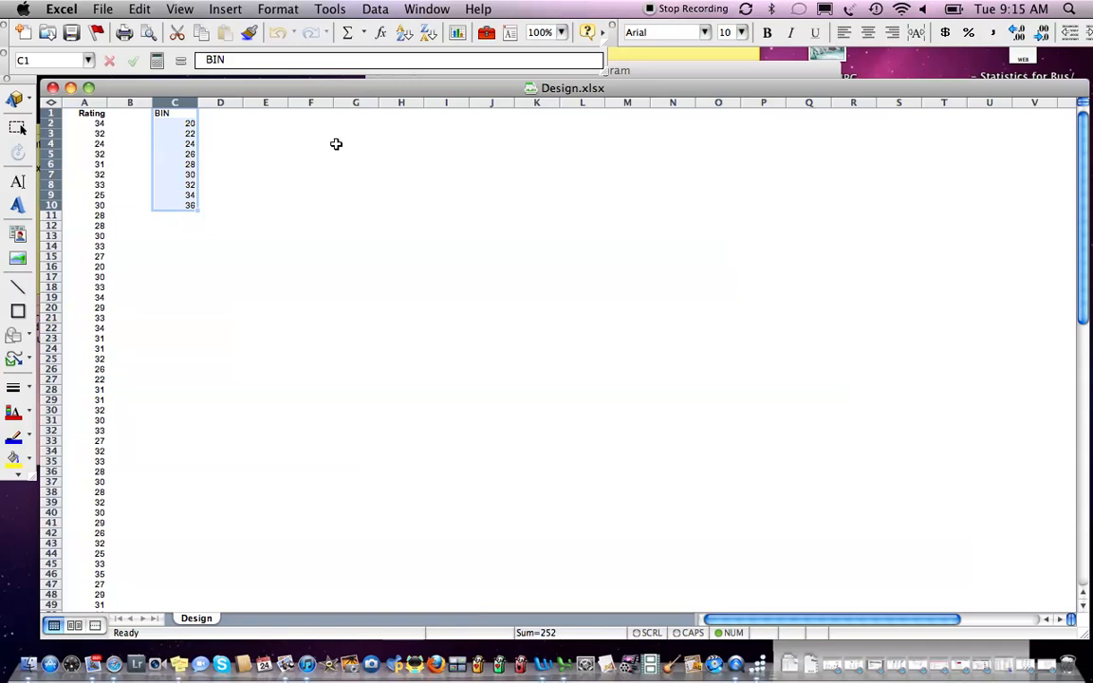
left_click(762, 661)
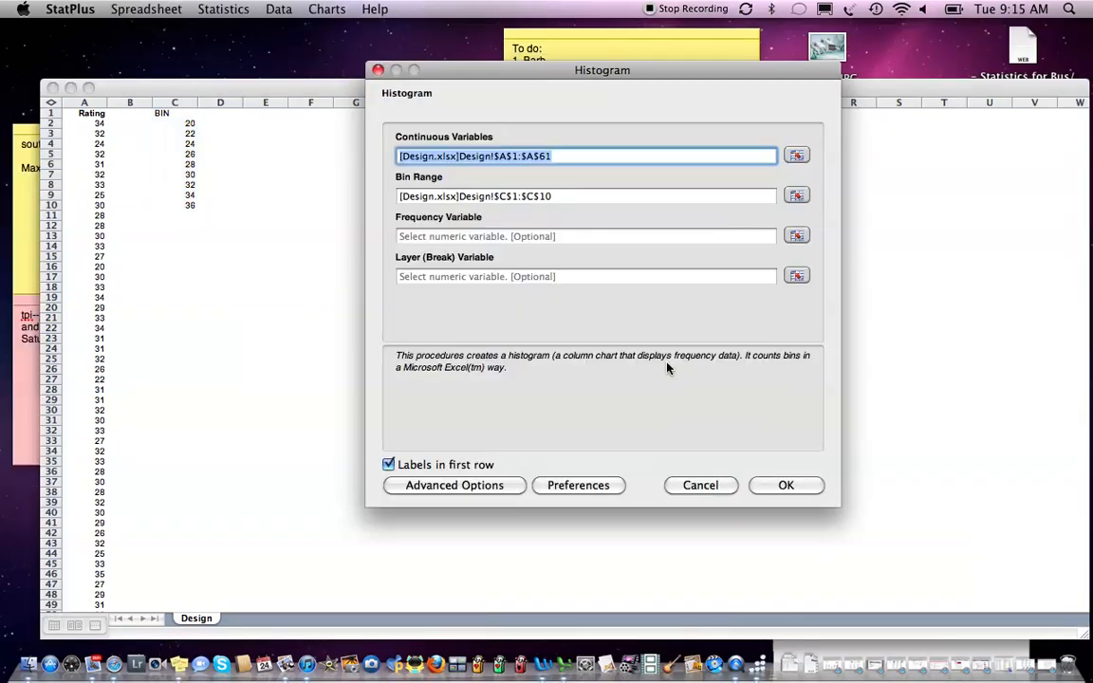
Run the histogram with the custom bins, and check the title settings in the resulting chart's Chart Options without changing them
left_click(785, 484)
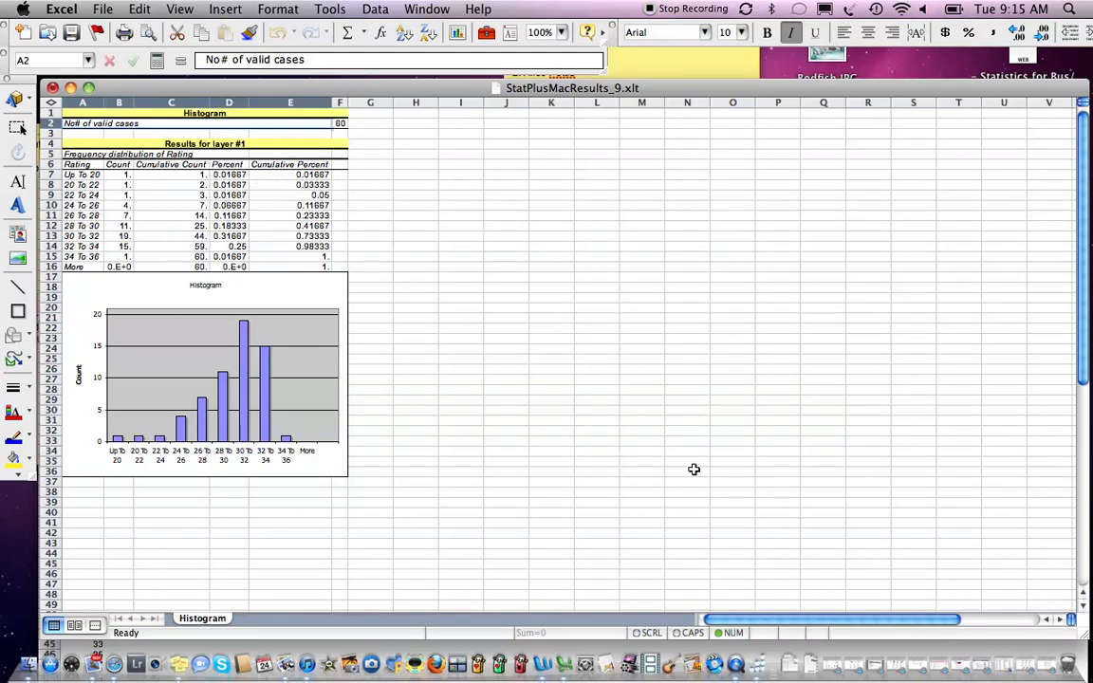
left_click(267, 371)
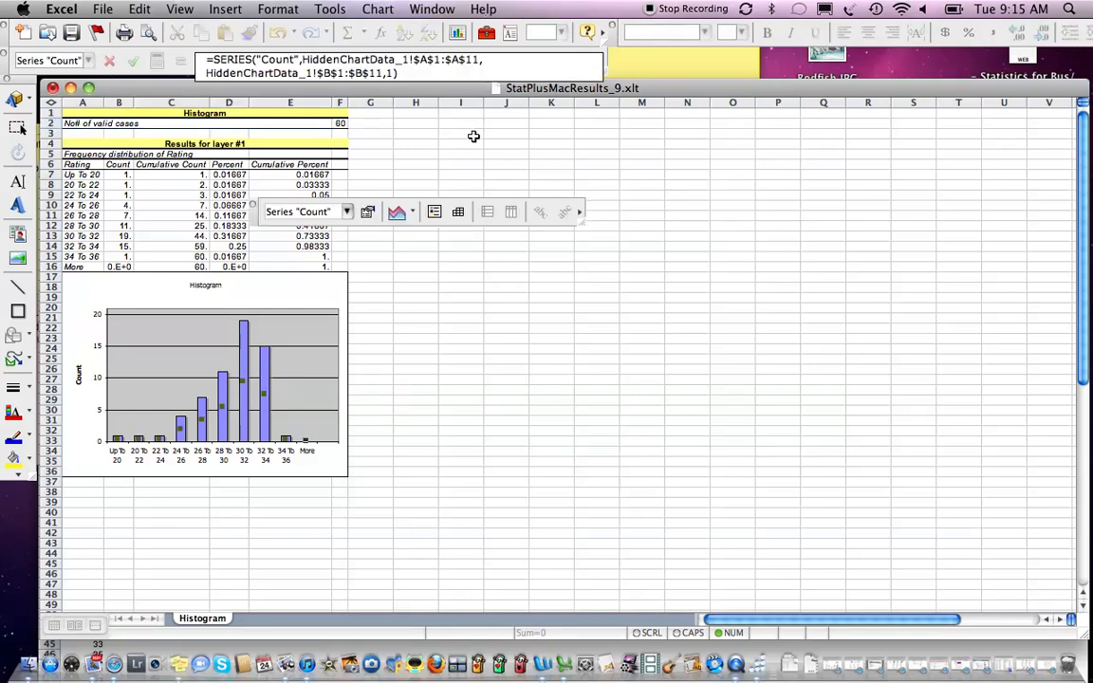
left_click(377, 9)
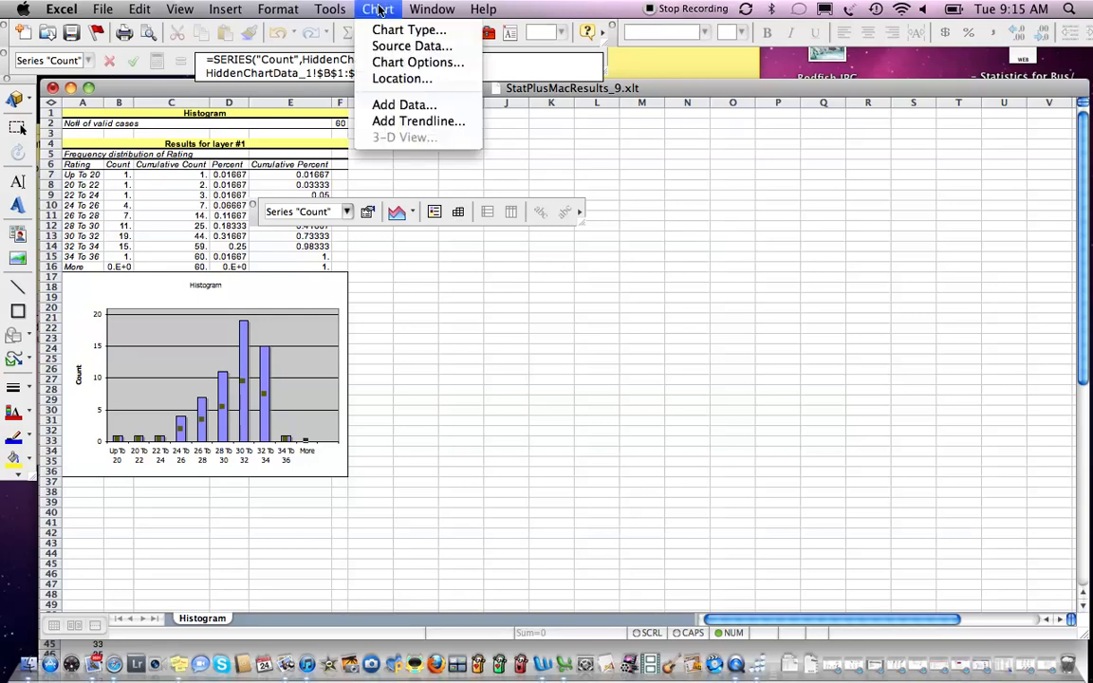
left_click(398, 62)
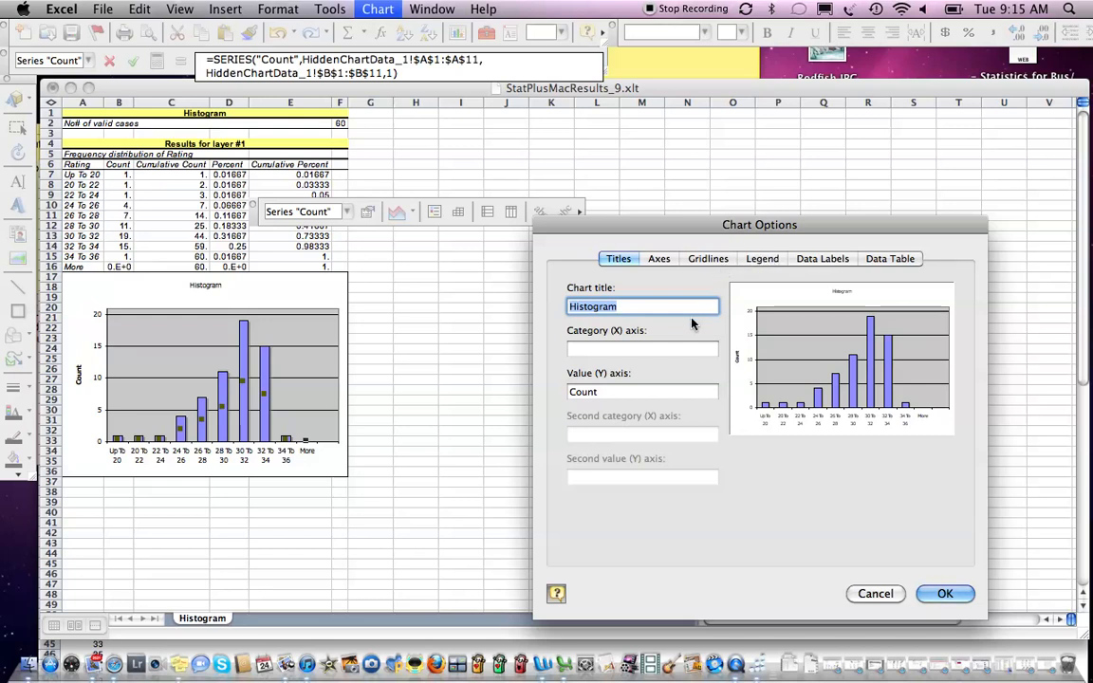
left_click(875, 594)
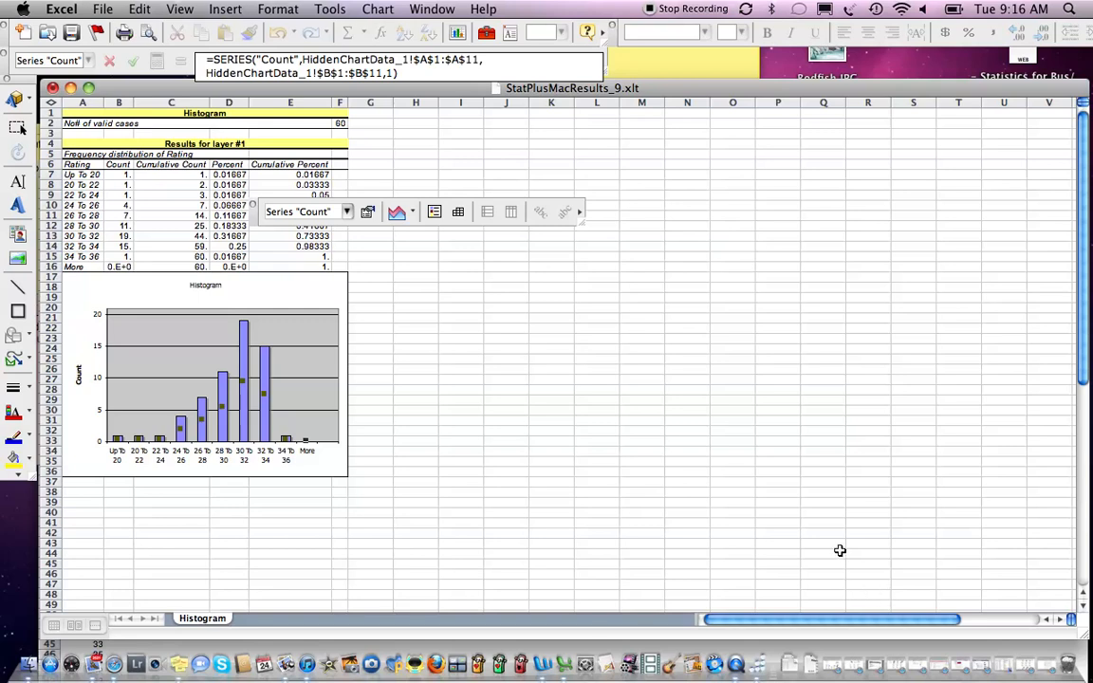
Switch to StatPlus and start a Descriptive Statistics analysis
left_click(758, 666)
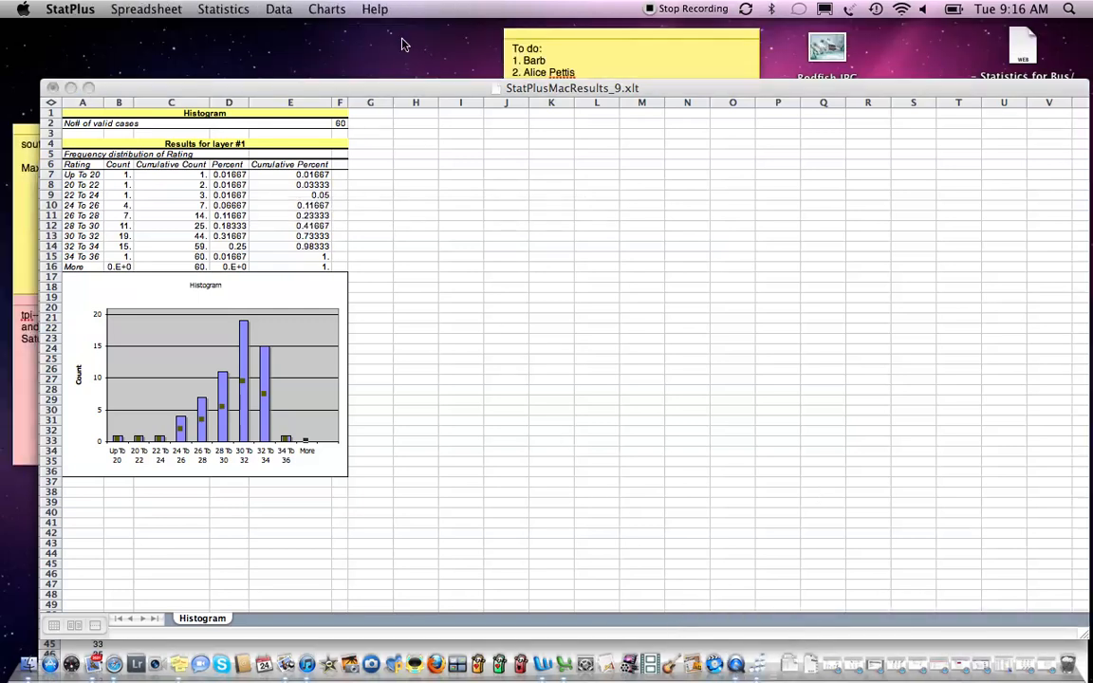
left_click(330, 10)
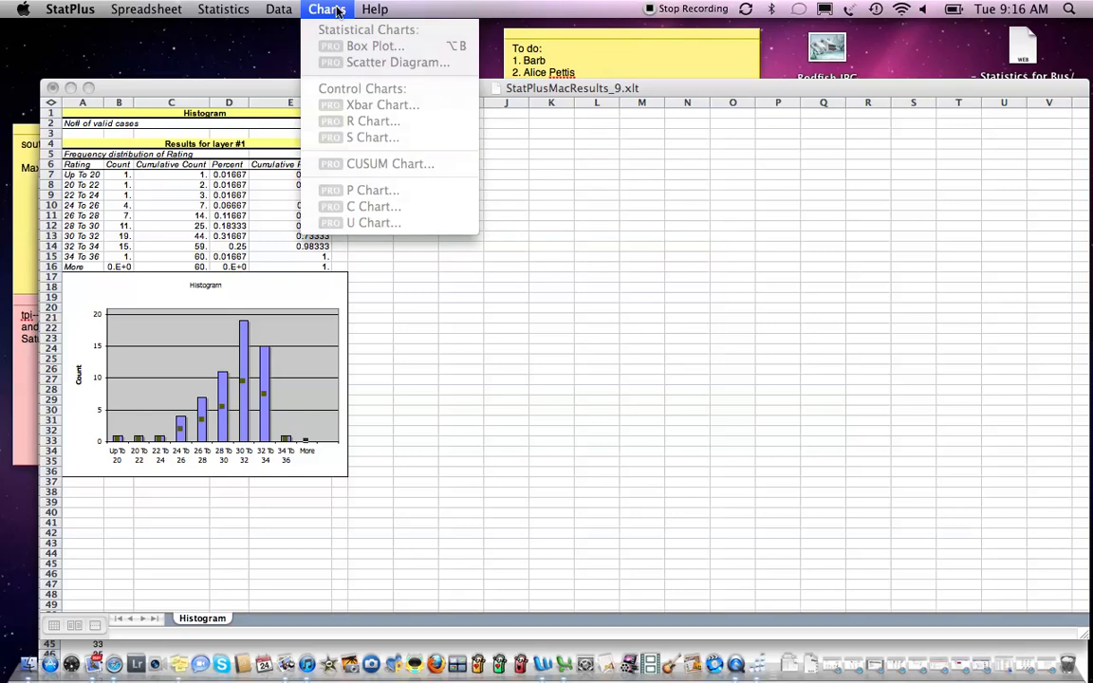
mouse_move(223, 11)
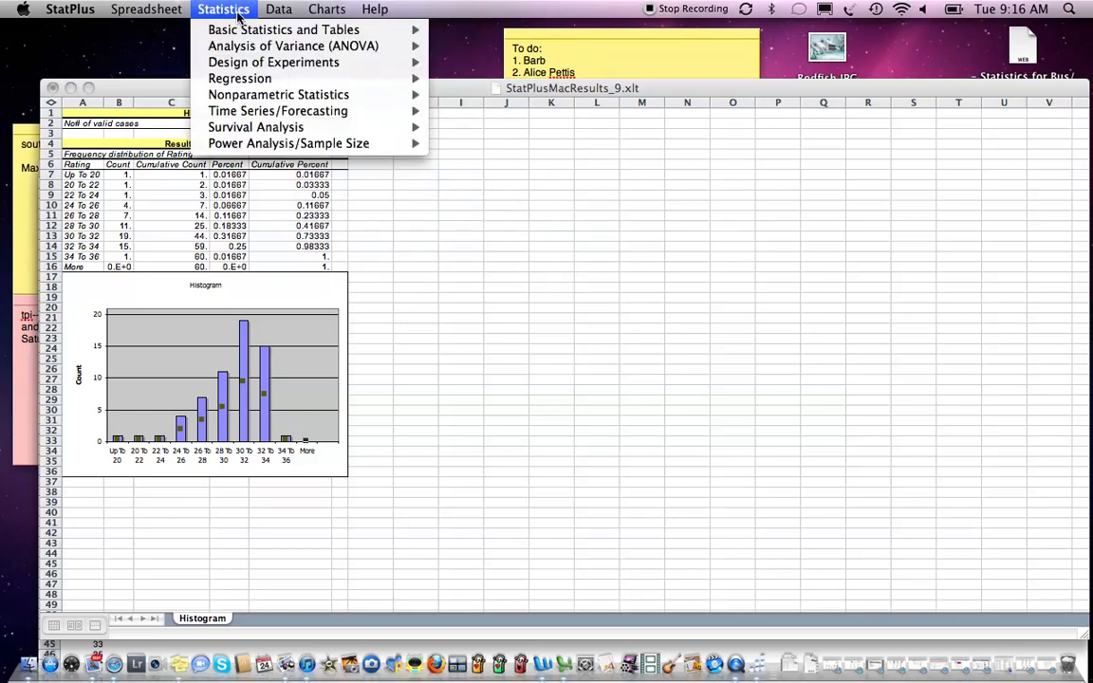
mouse_move(239, 31)
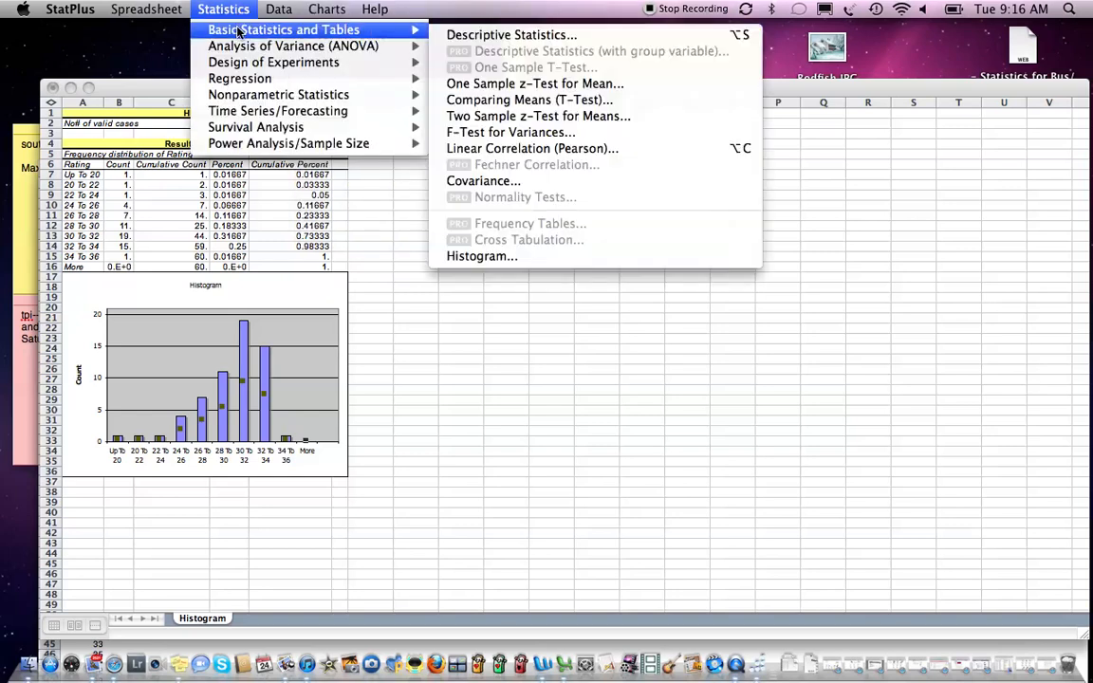
left_click(500, 36)
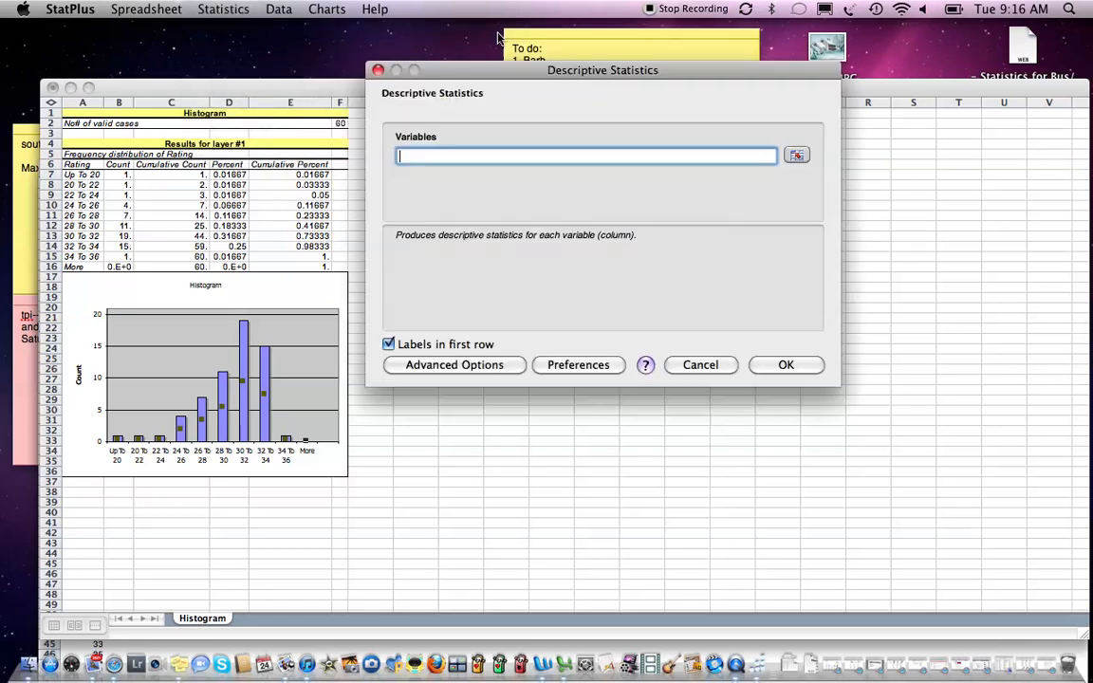
Use the Rating data in Design.xlsx cells A1:A61 as the variable and run the descriptive statistics with labels in the first row
left_click(797, 157)
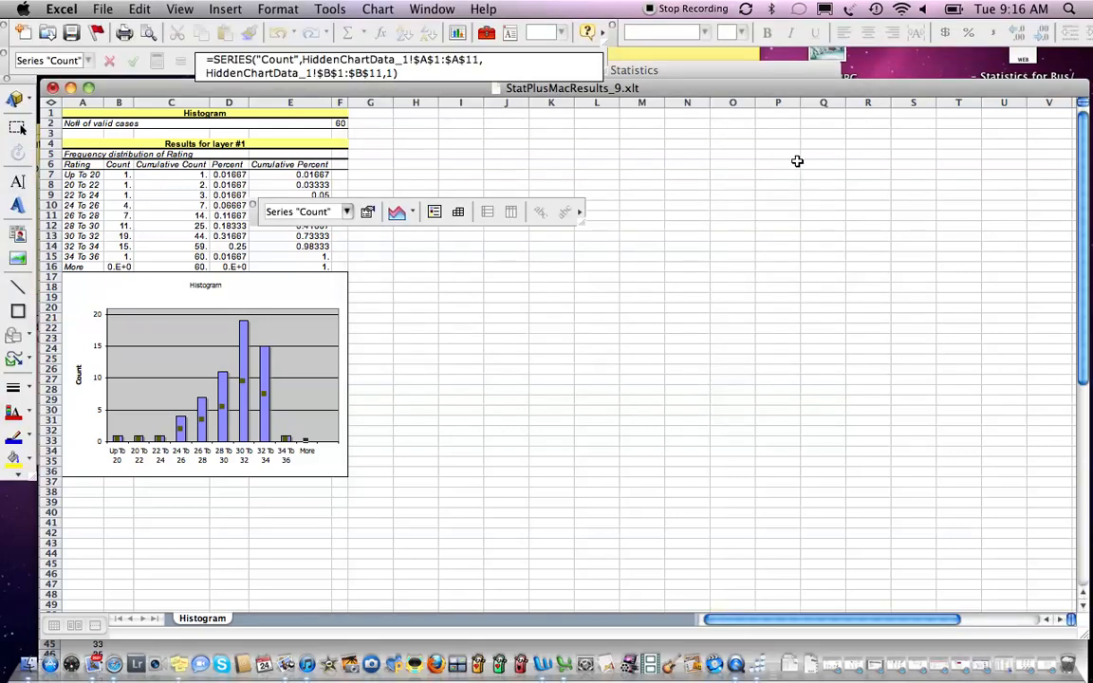
left_click(439, 9)
left_click(459, 137)
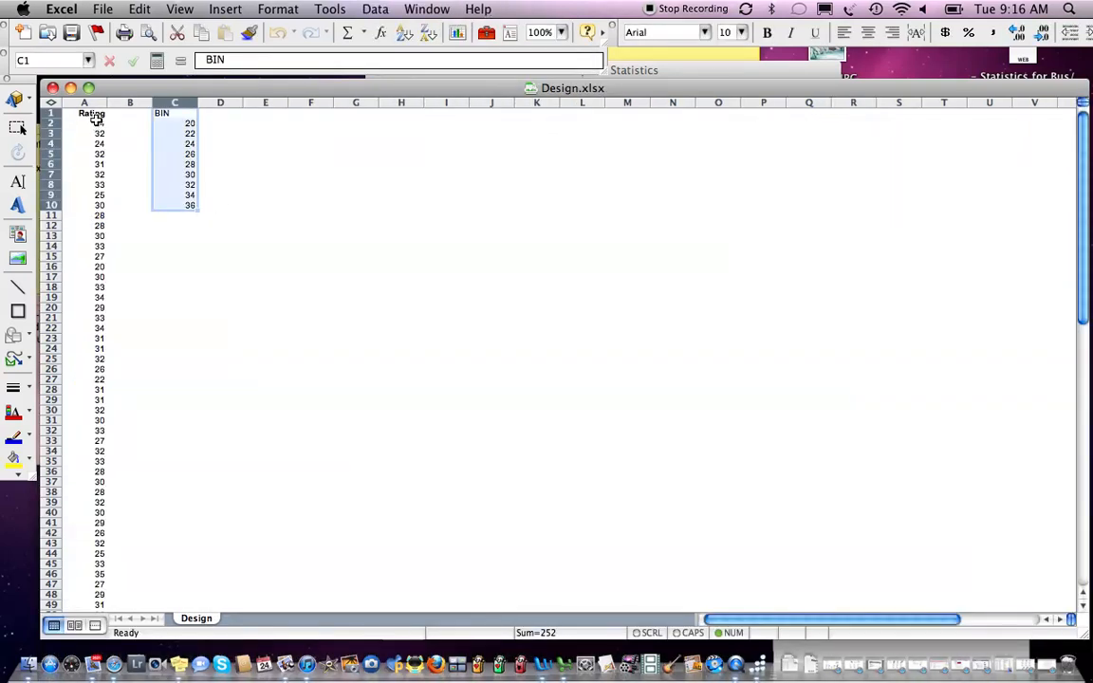
left_click(94, 116)
left_click_drag(95, 117, 91, 562)
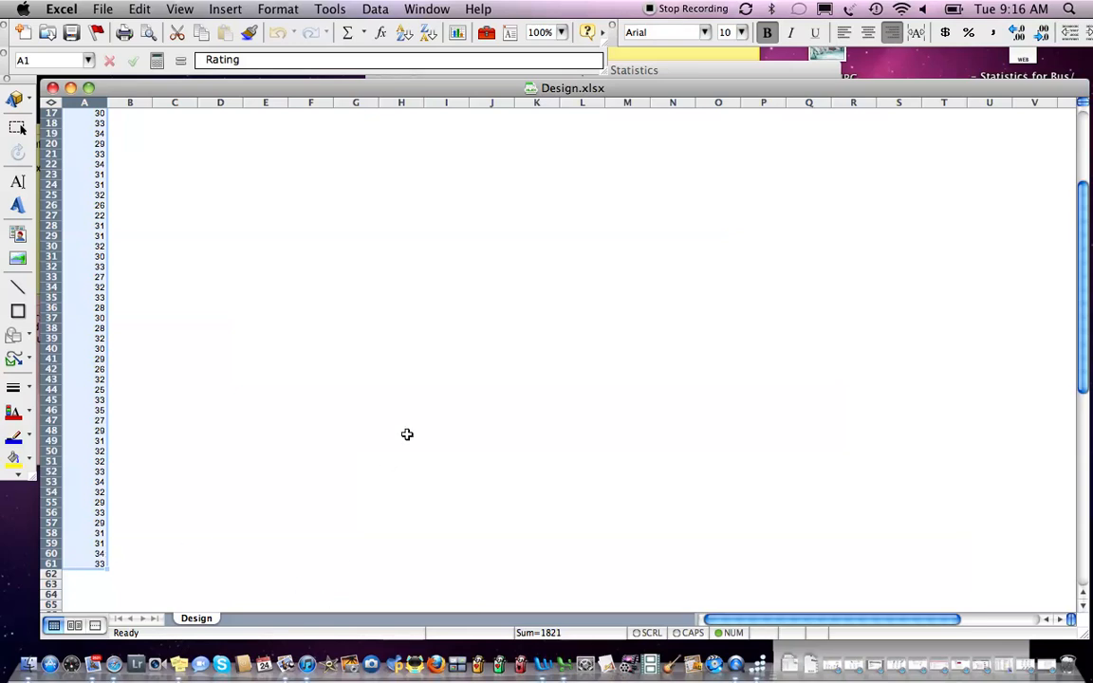
left_click(759, 666)
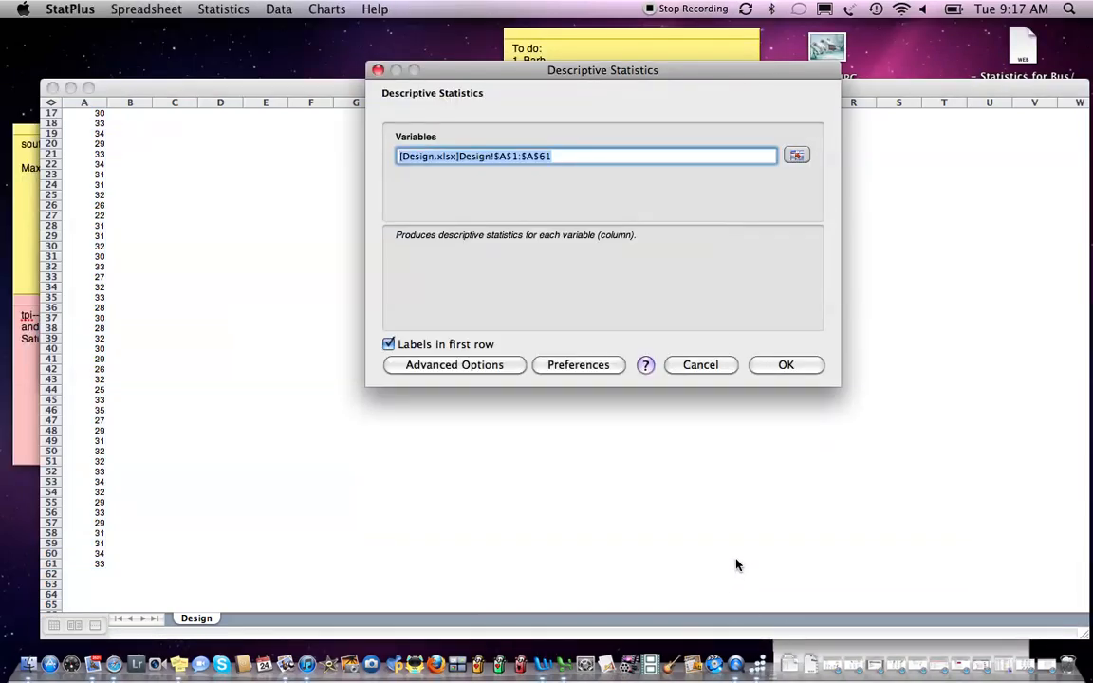
left_click(770, 366)
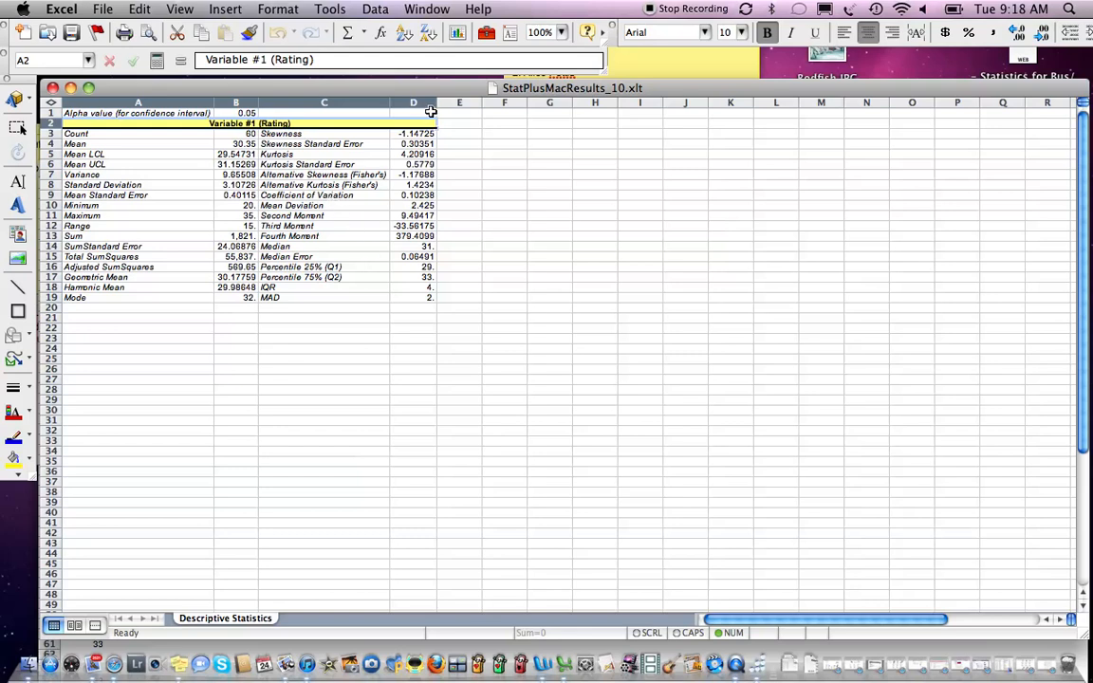
Bring Invest.xlsx forward in Excel and start a PivotTable report from a cell inside the FundType and SRating list
left_click(429, 9)
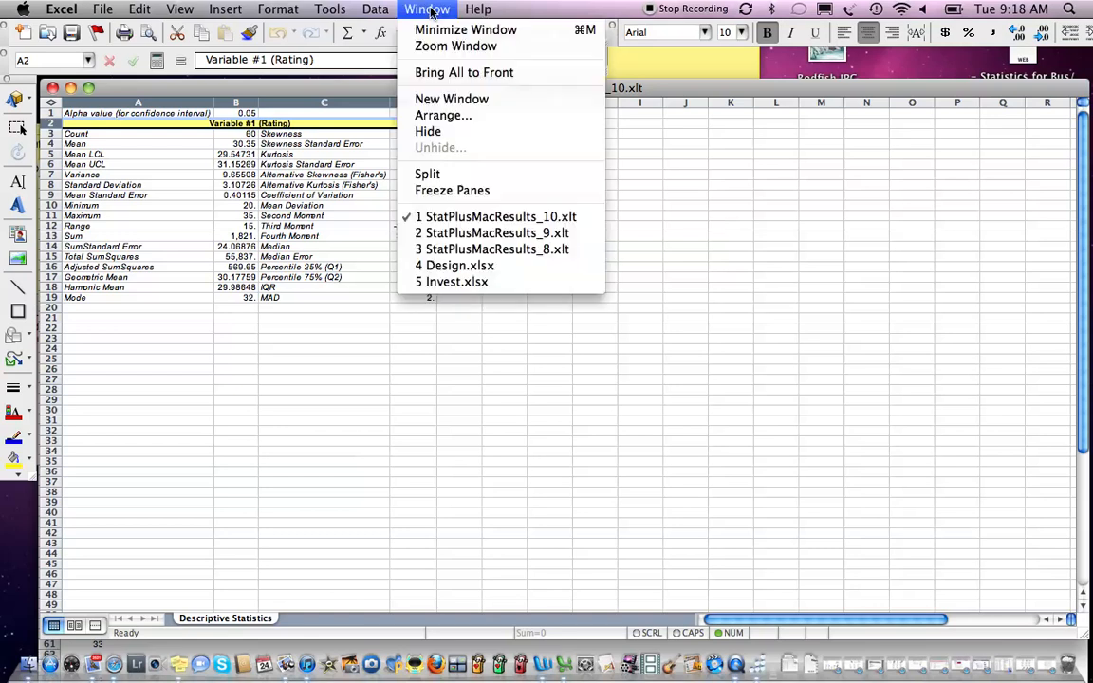
left_click(495, 287)
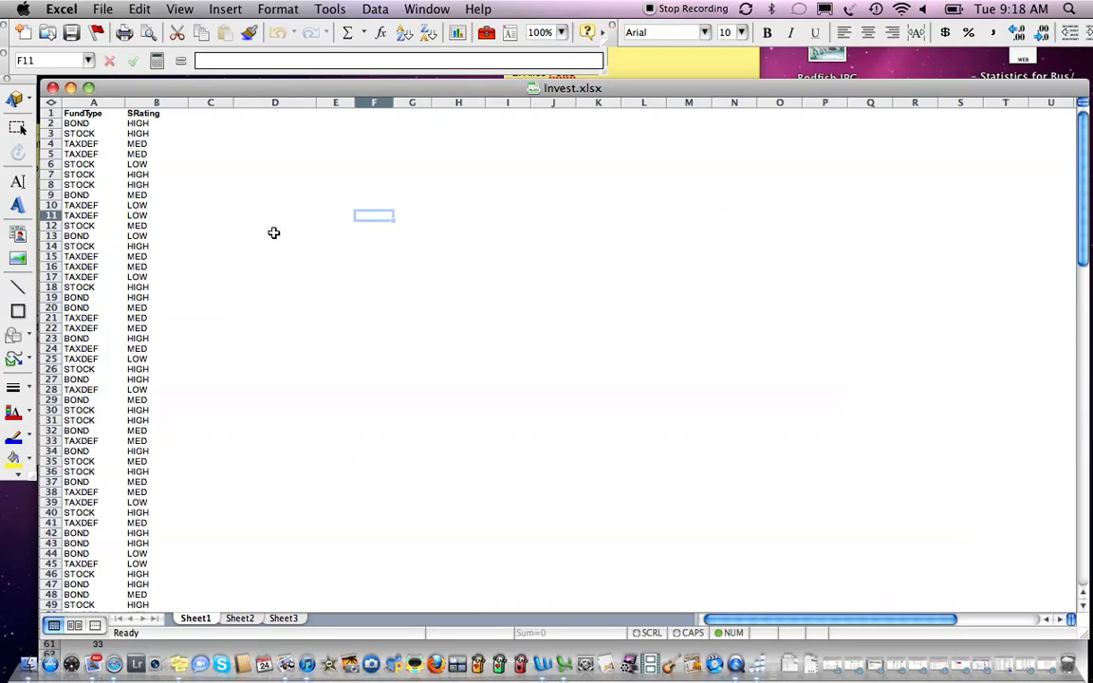
left_click(97, 164)
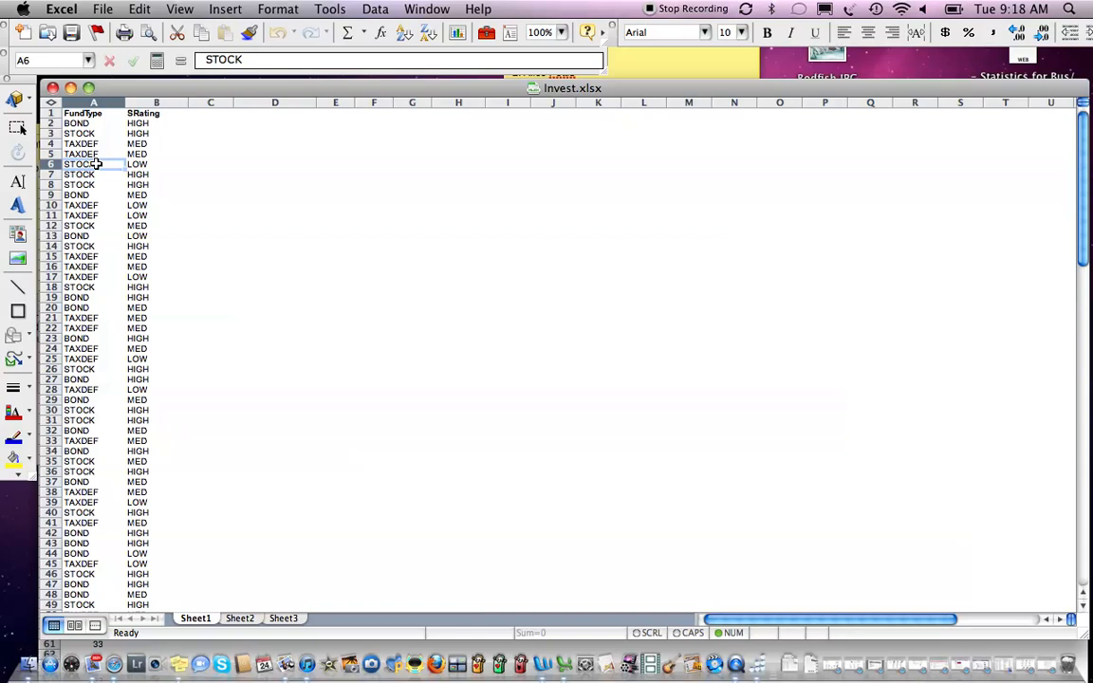
left_click(375, 9)
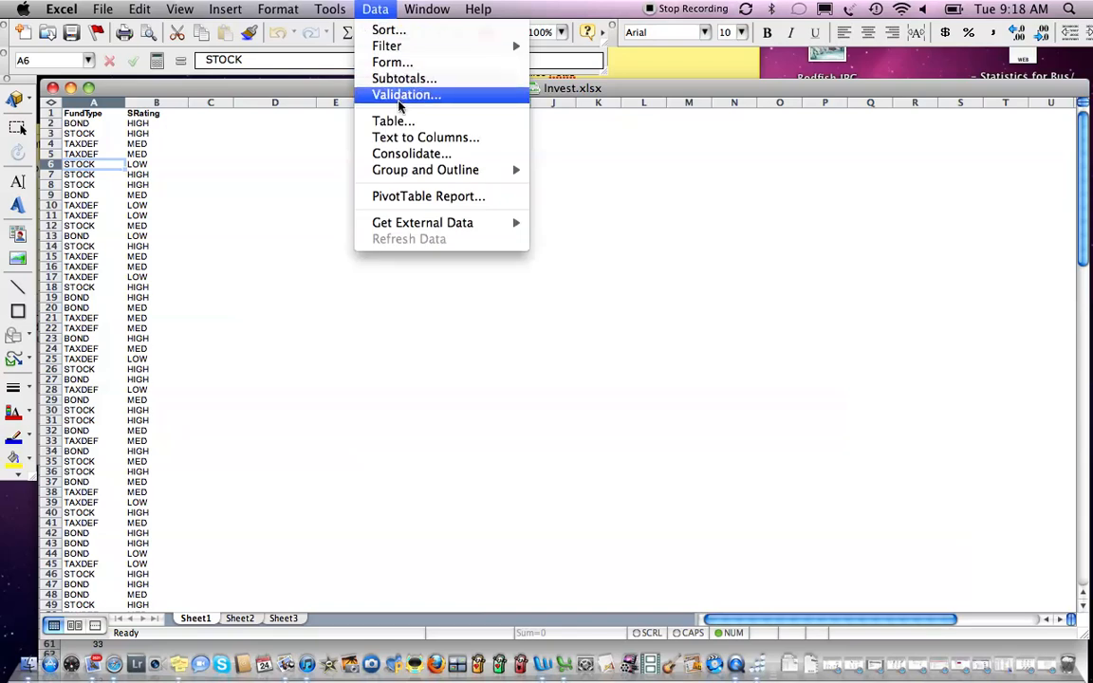
left_click(426, 197)
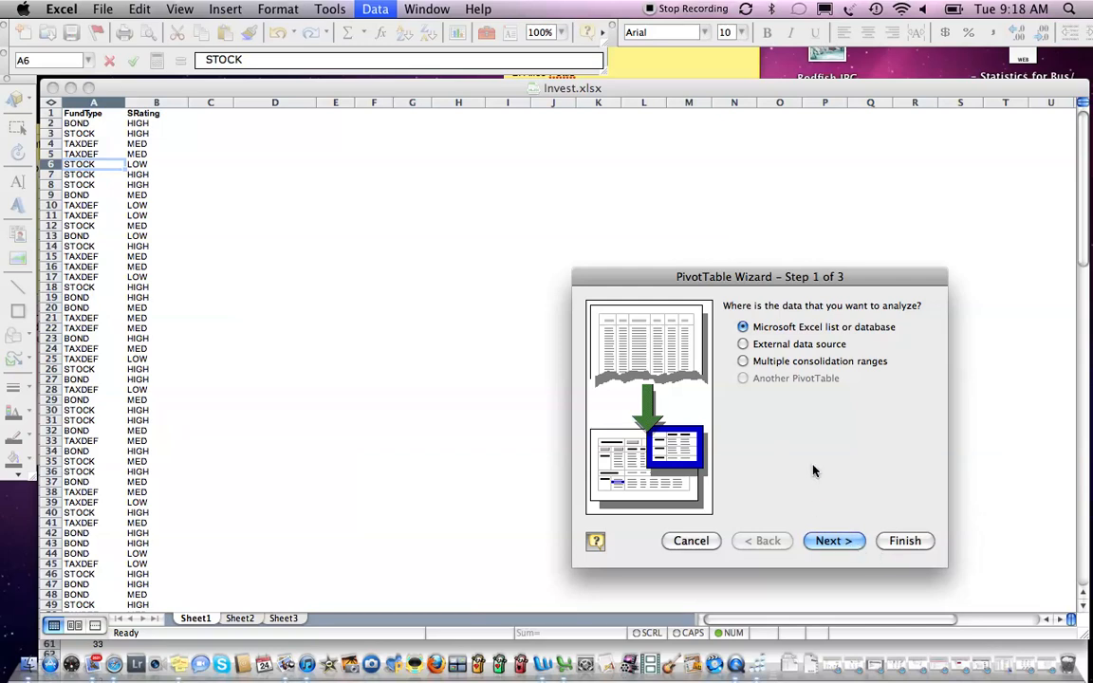
Base the PivotTable on the Excel list in A1:B101 and place it on the existing worksheet at Sheet1 cell D2
left_click(847, 547)
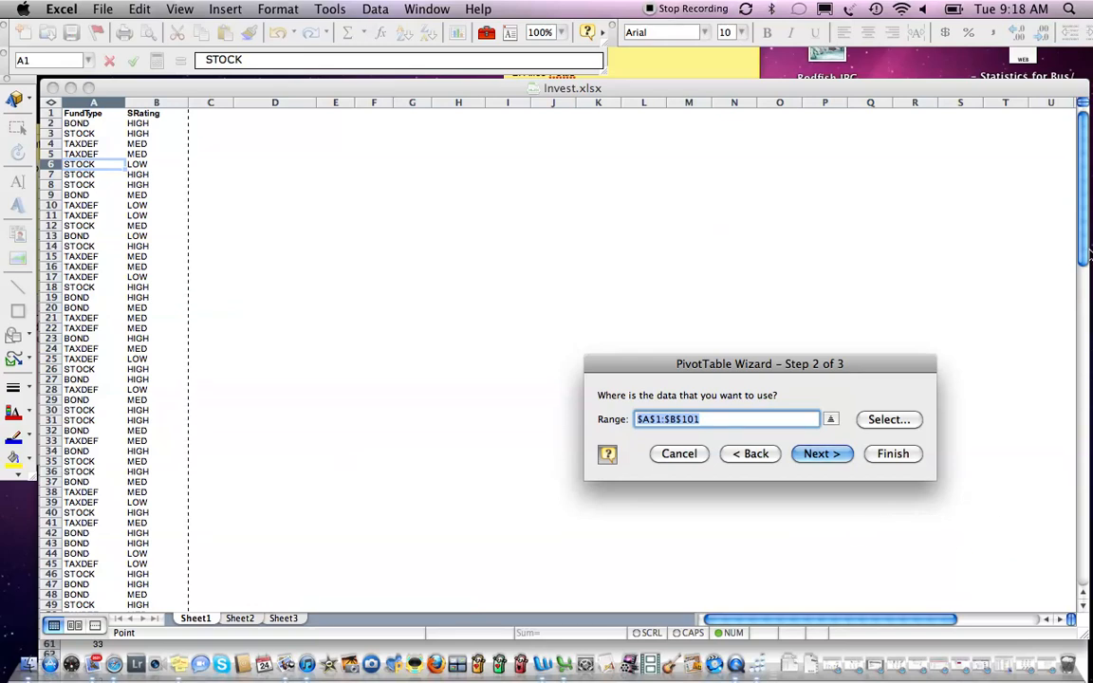
left_click_drag(1086, 253, 1019, 183)
left_click(822, 454)
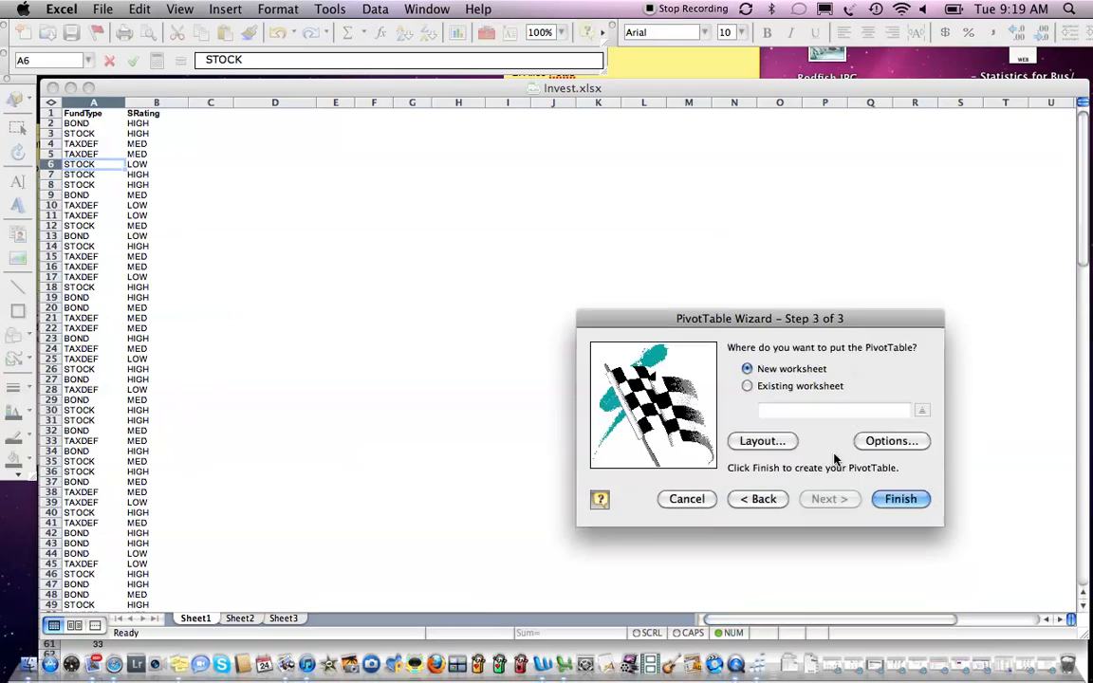
left_click(748, 386)
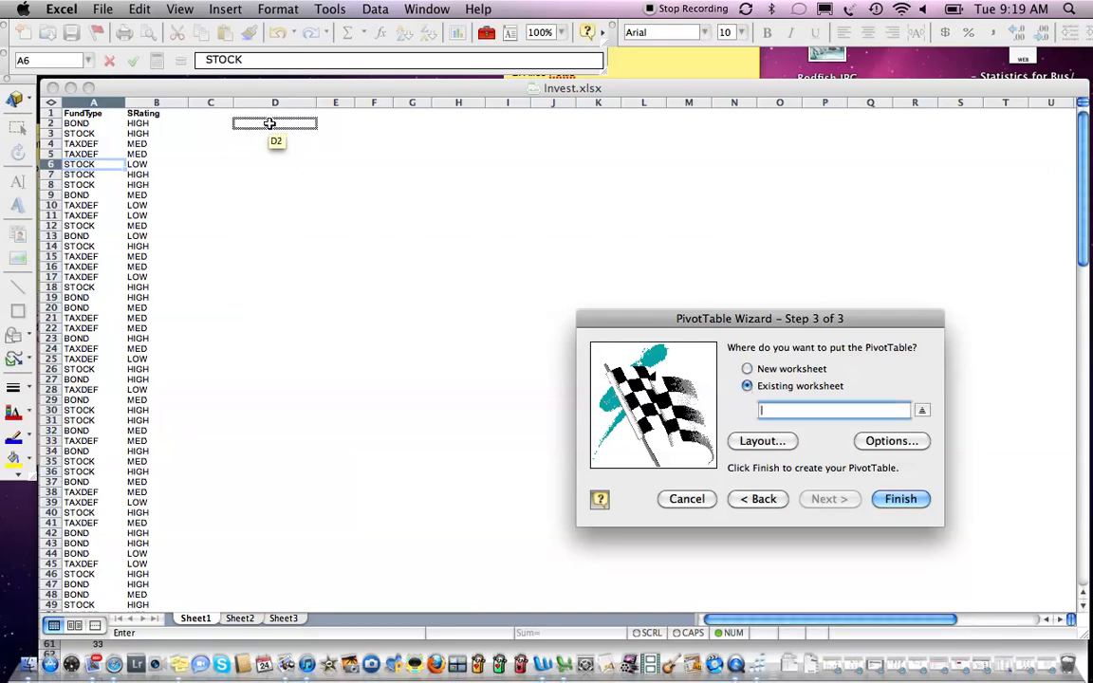
left_click(271, 123)
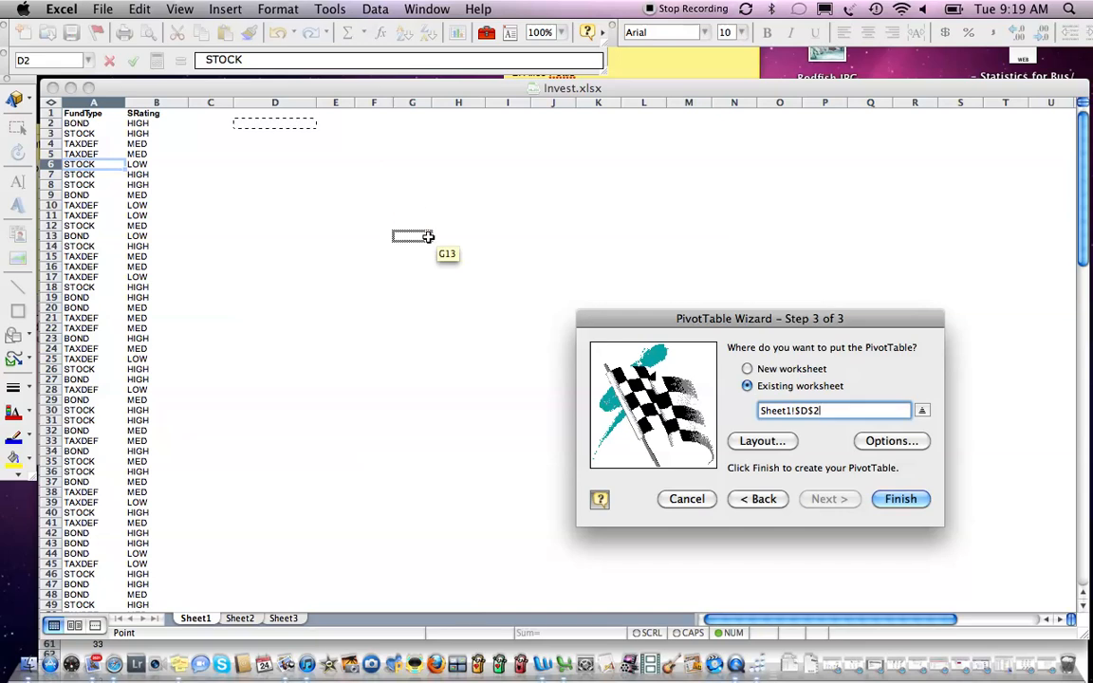
Lay out the PivotTable with SRating as the column field, FundType as the row field, and FundType as the data field
left_click(764, 441)
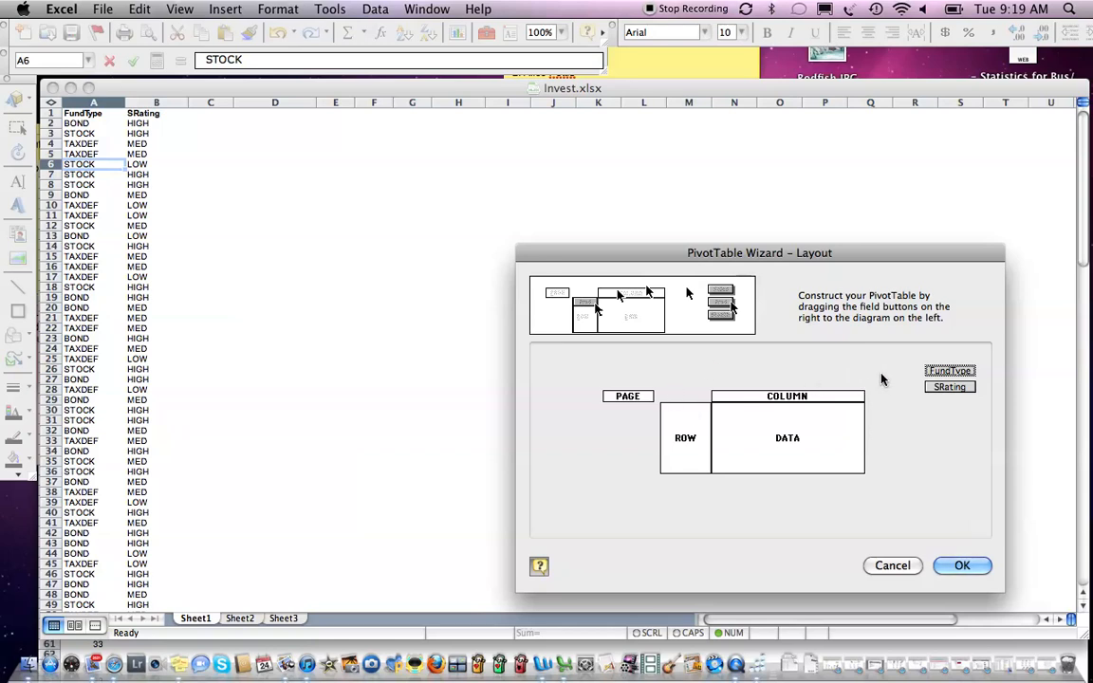
left_click(945, 390)
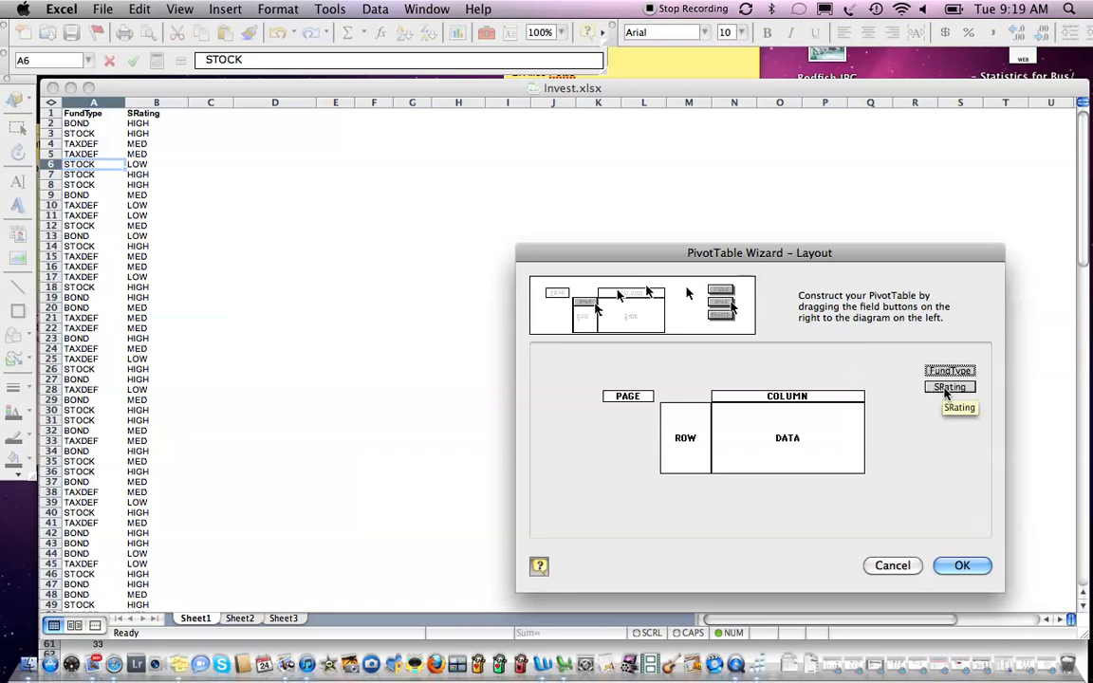
left_click_drag(946, 394, 831, 403)
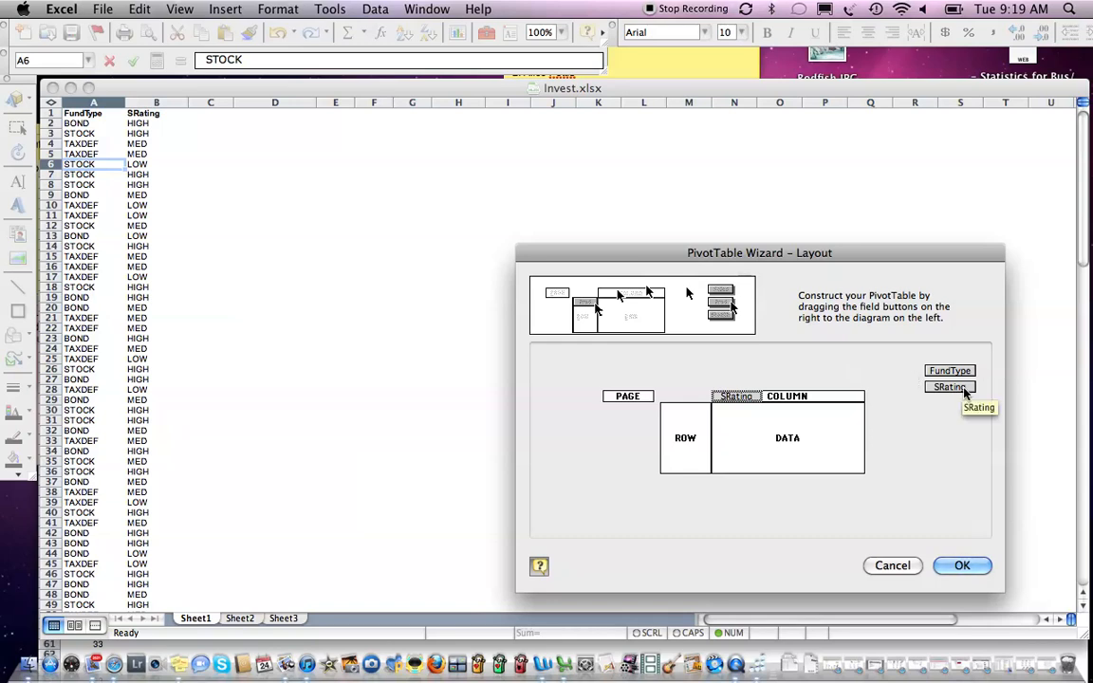
left_click(942, 372)
left_click_drag(942, 372, 685, 432)
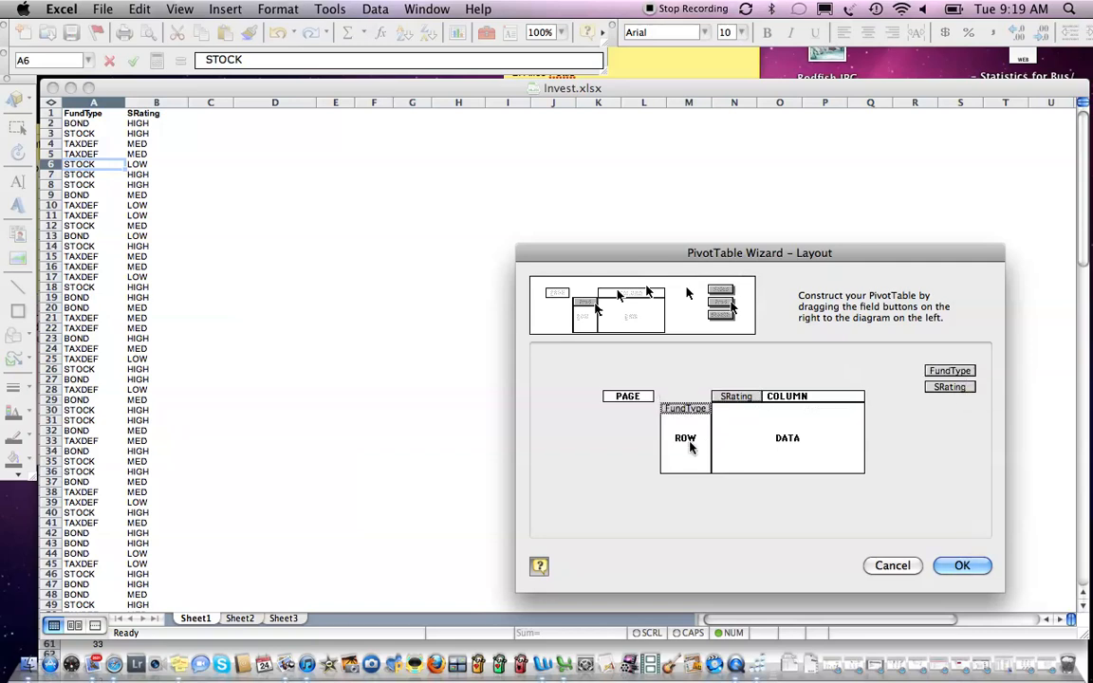
left_click(949, 370)
left_click_drag(948, 371, 786, 452)
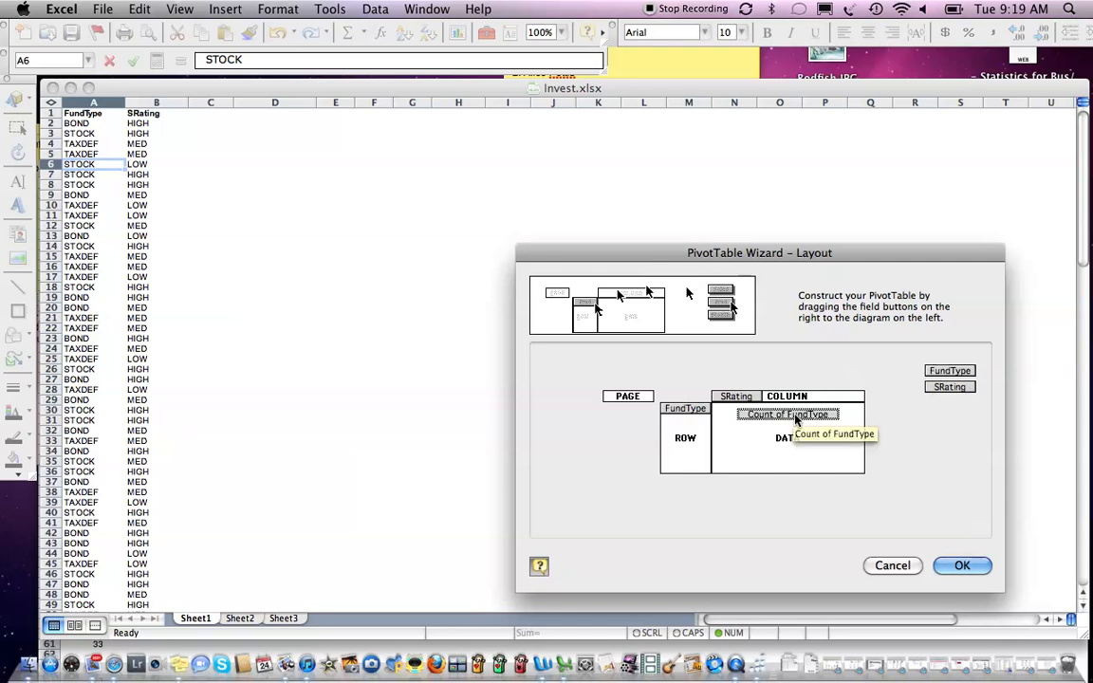
Keep the FundType data field summarized by Count, accept the layout, and create the PivotTable
double_click(795, 418)
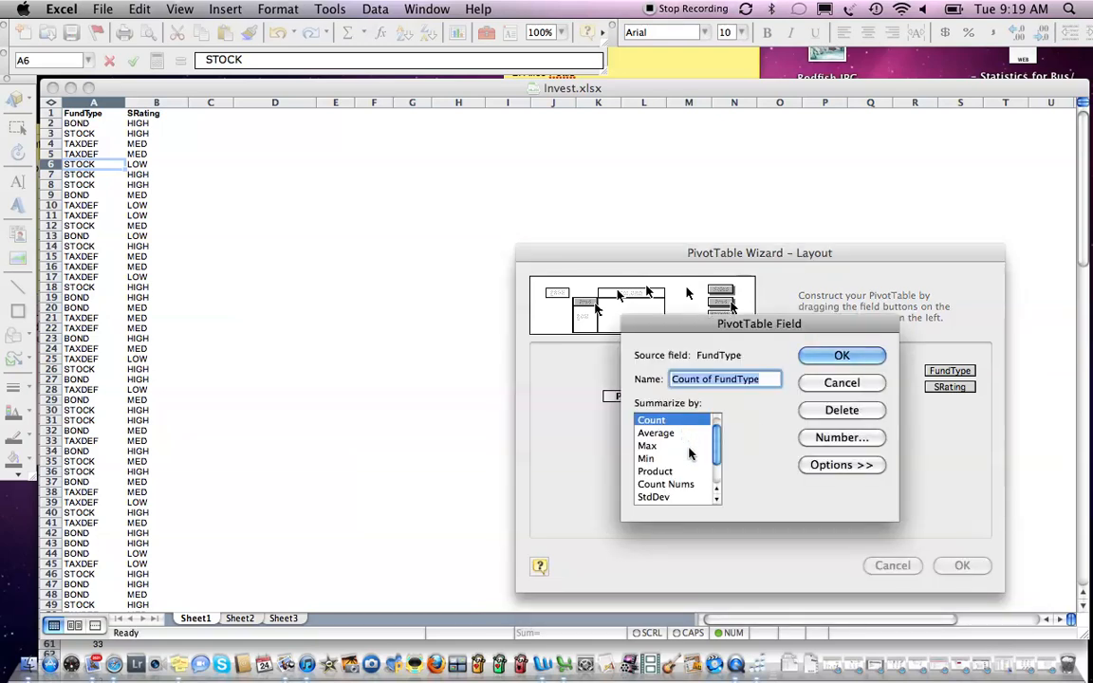
mouse_move(715, 438)
left_mouse_down()
mouse_move(717, 455)
mouse_move(716, 434)
left_mouse_up()
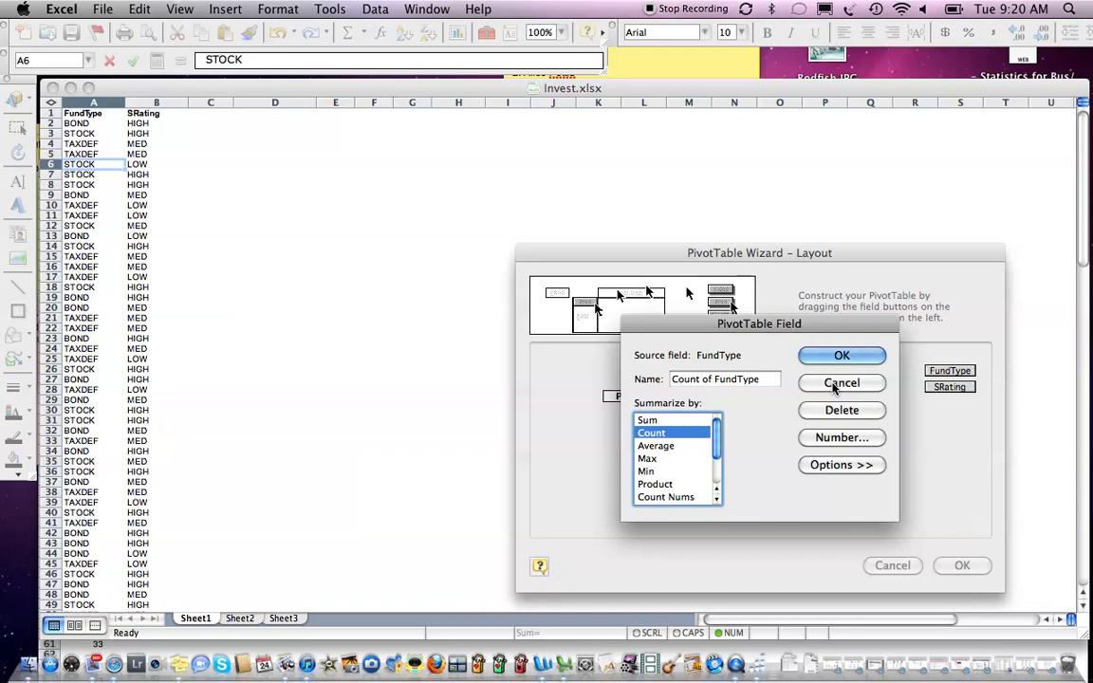
left_click(833, 357)
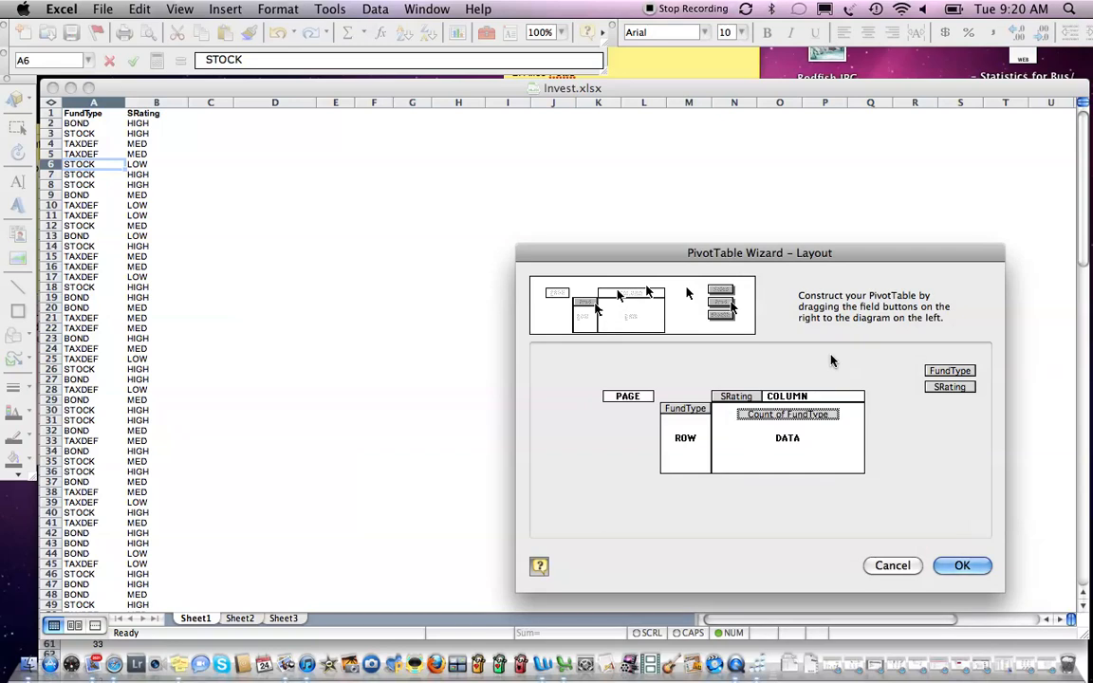
left_click(955, 566)
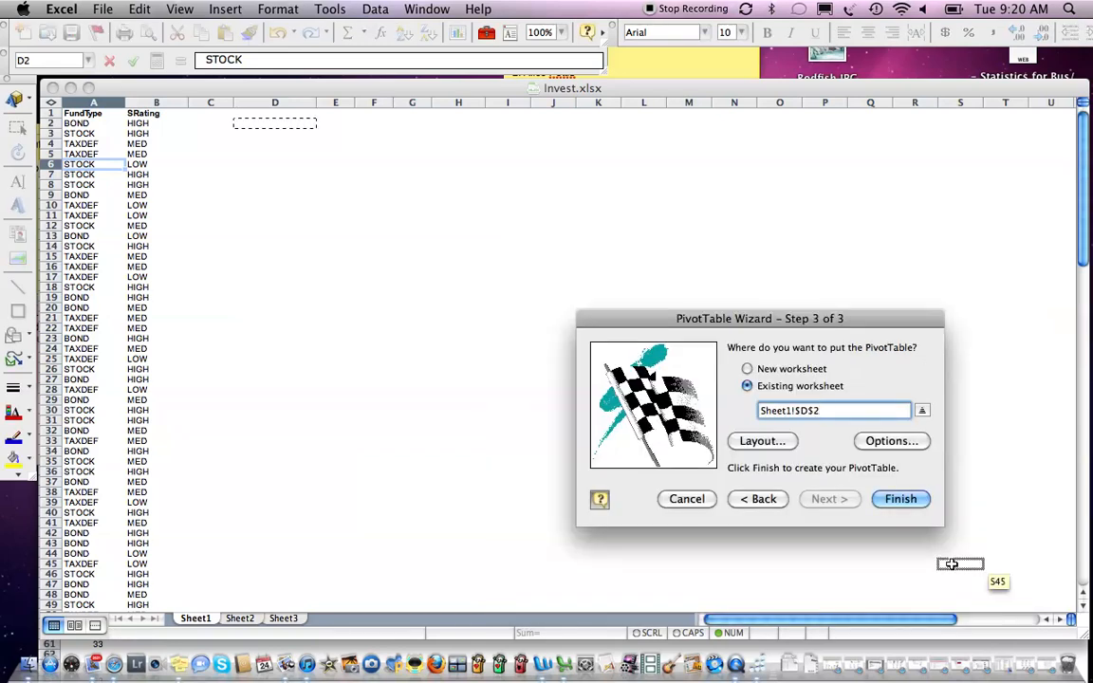
left_click(901, 500)
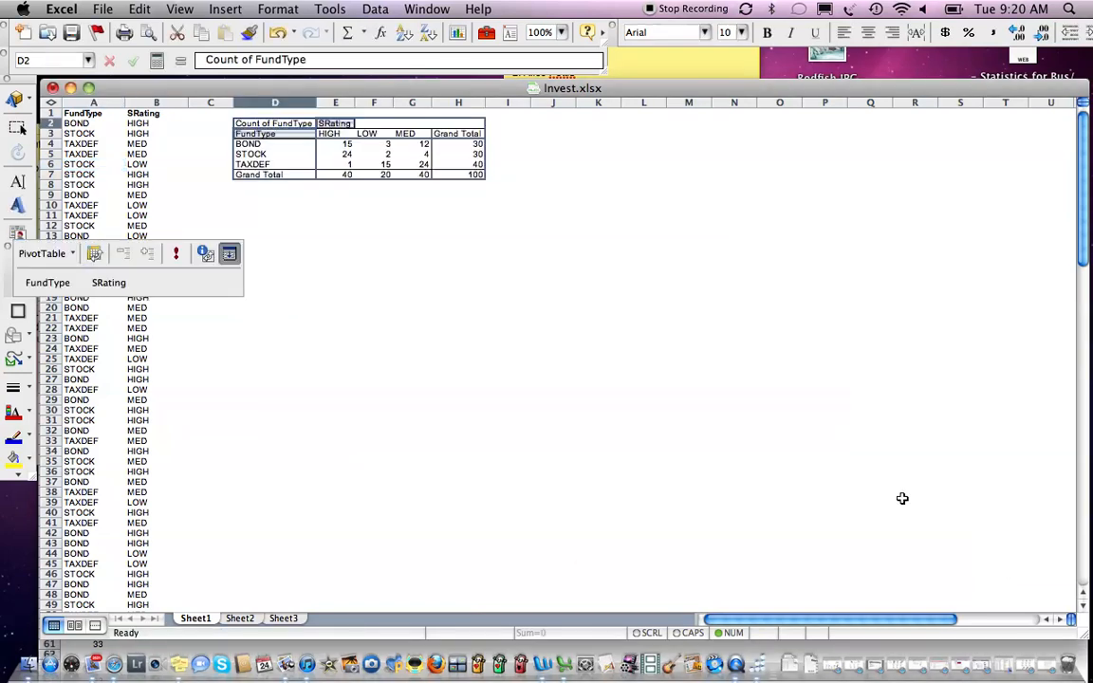
Try to move the LOW column of the PivotTable so that it sits after the MED column
left_click(375, 134)
left_click_drag(376, 134, 379, 174)
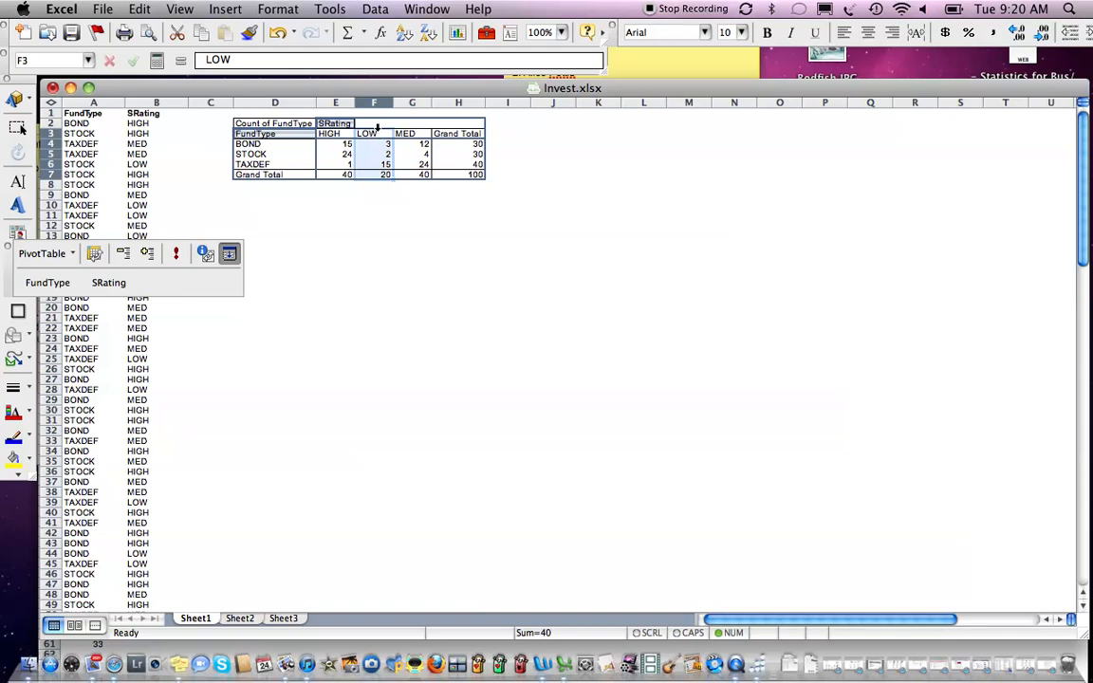
left_click(389, 143)
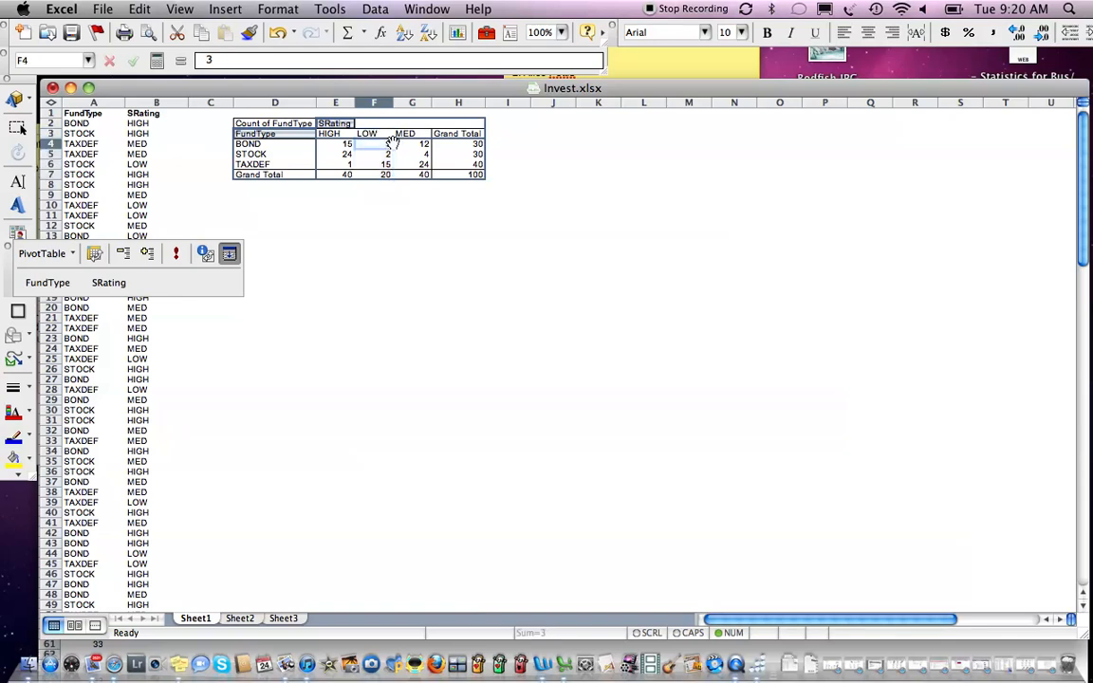
left_click_drag(392, 142, 404, 142)
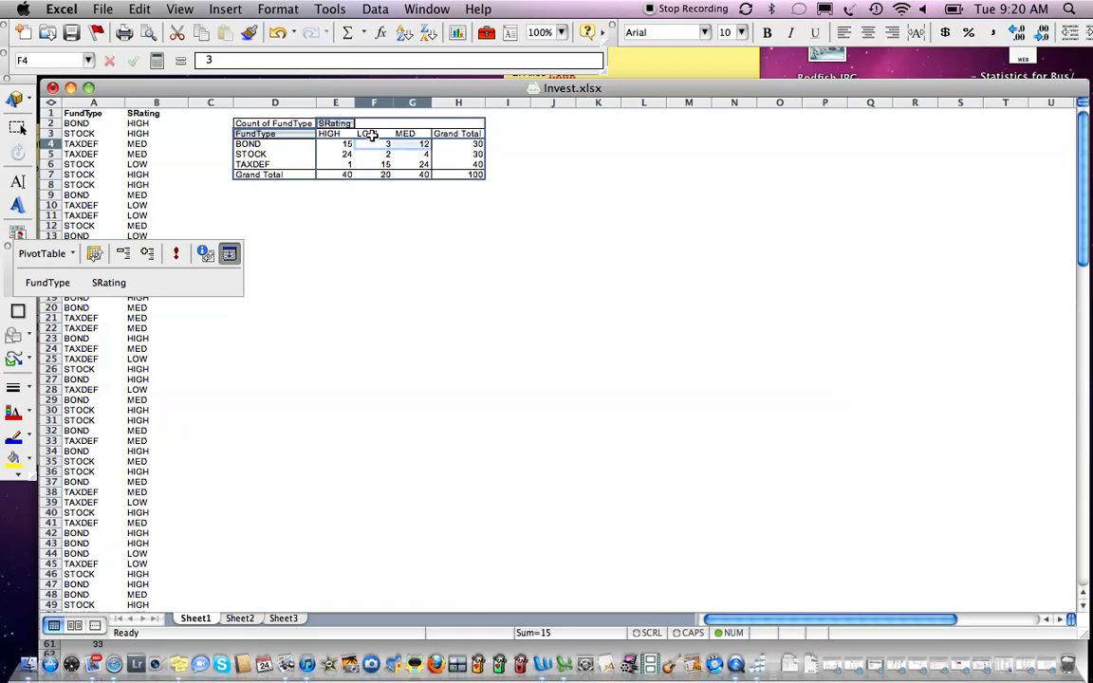
left_click(374, 128)
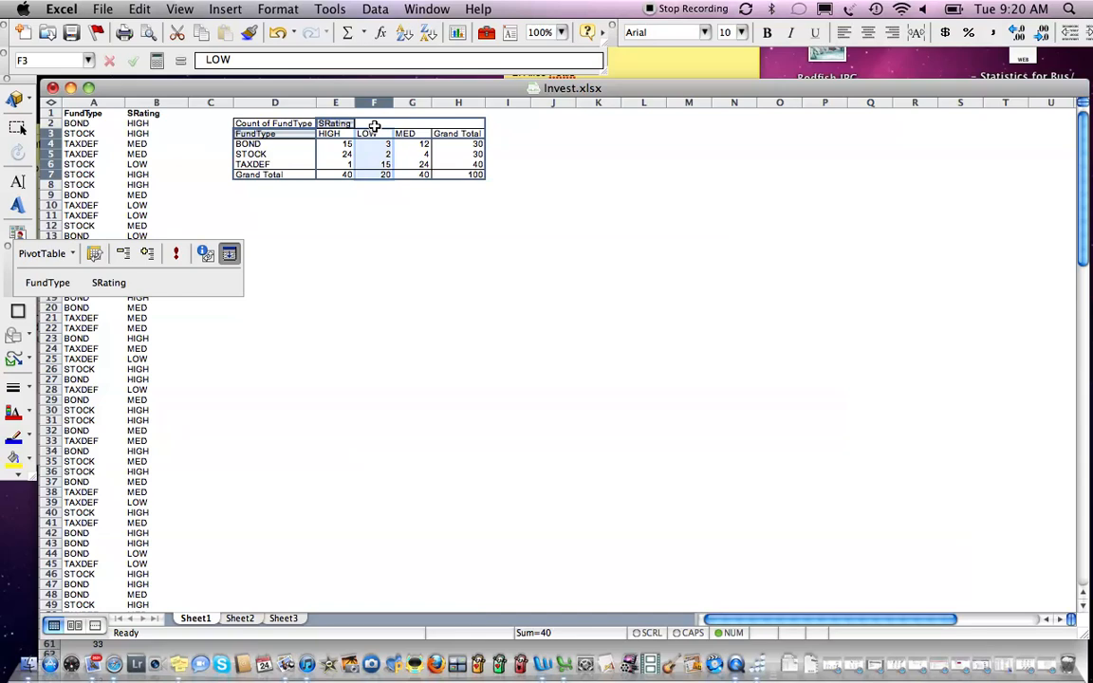
left_click(374, 125)
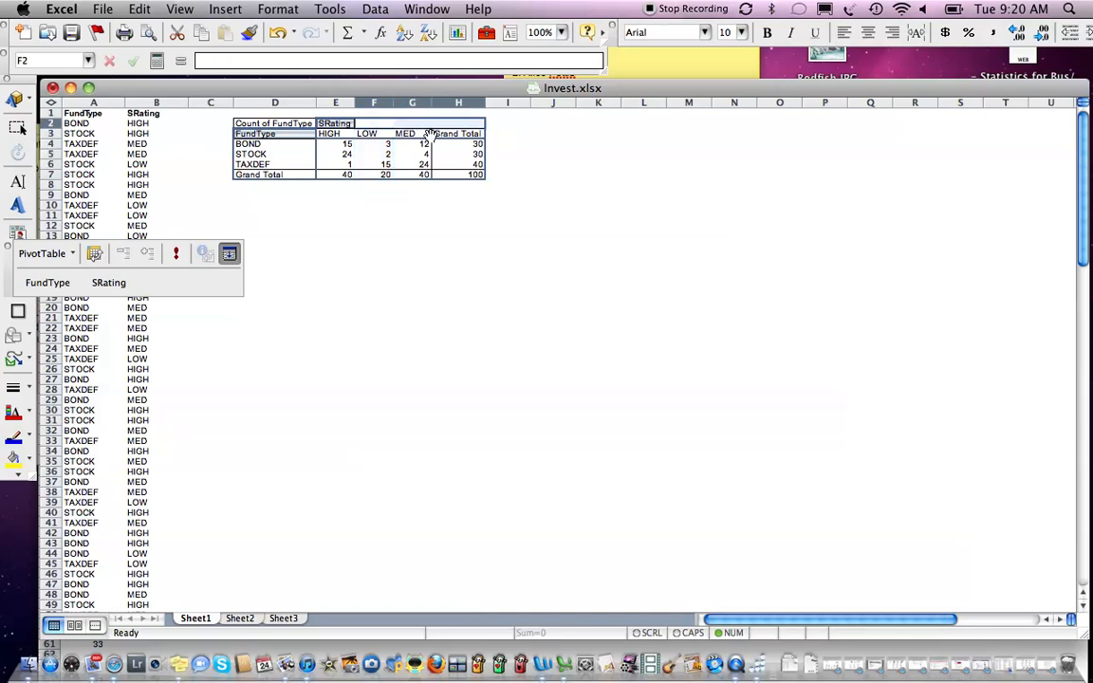
left_click_drag(367, 134, 368, 176)
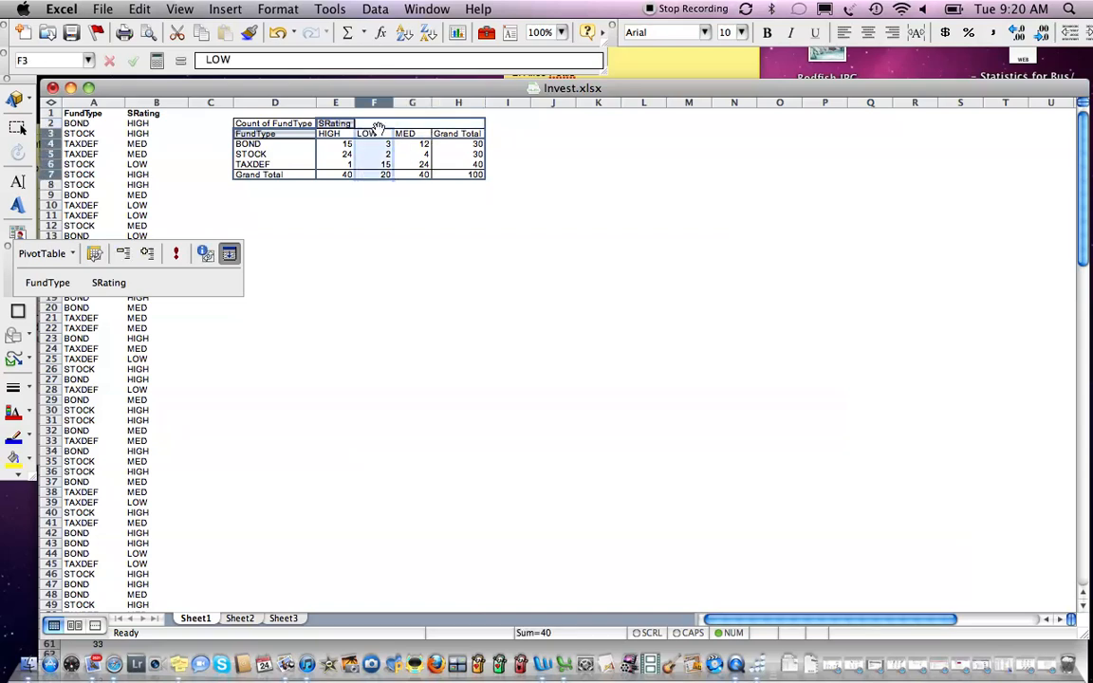
right_click(380, 127)
left_click(383, 131)
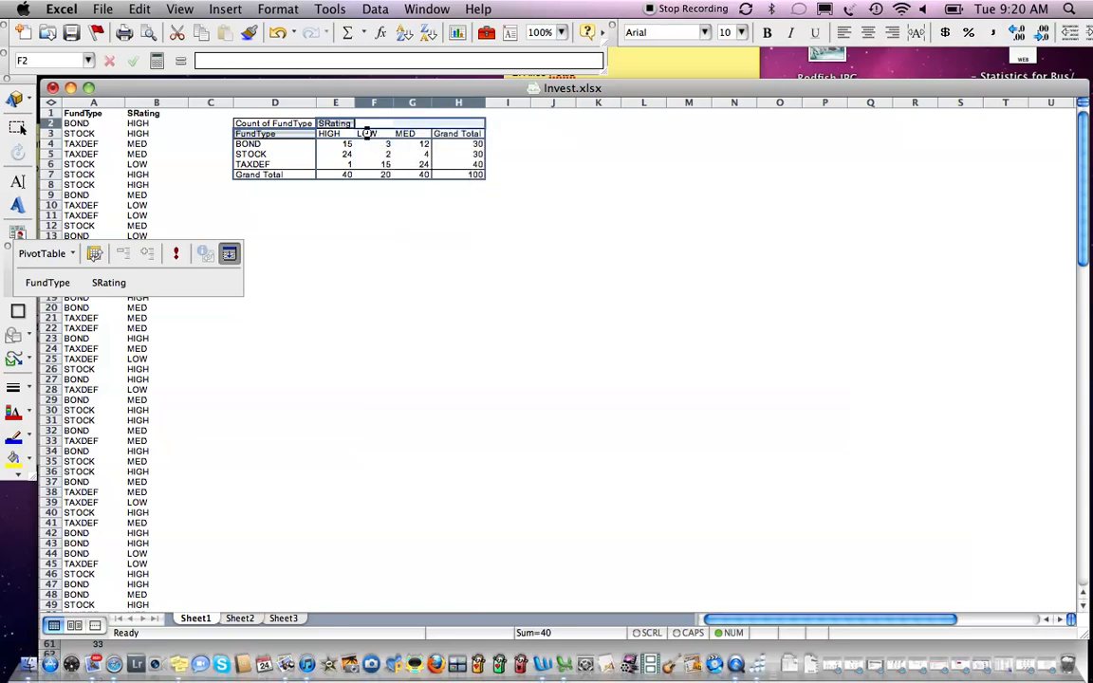
left_click(370, 135)
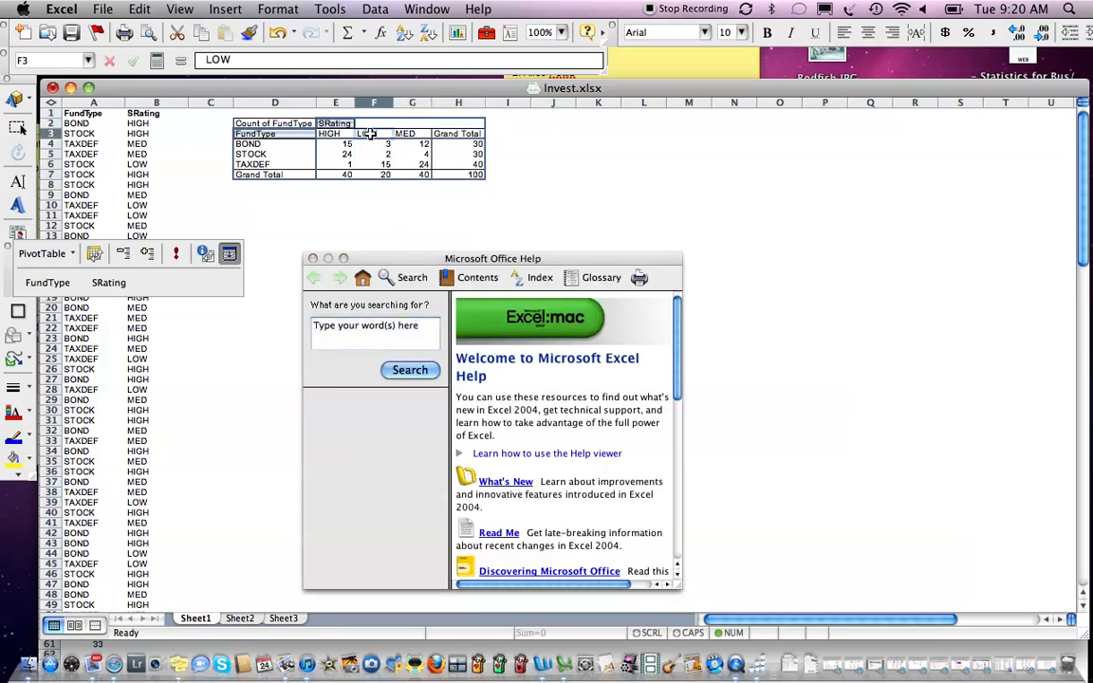
left_click(312, 258)
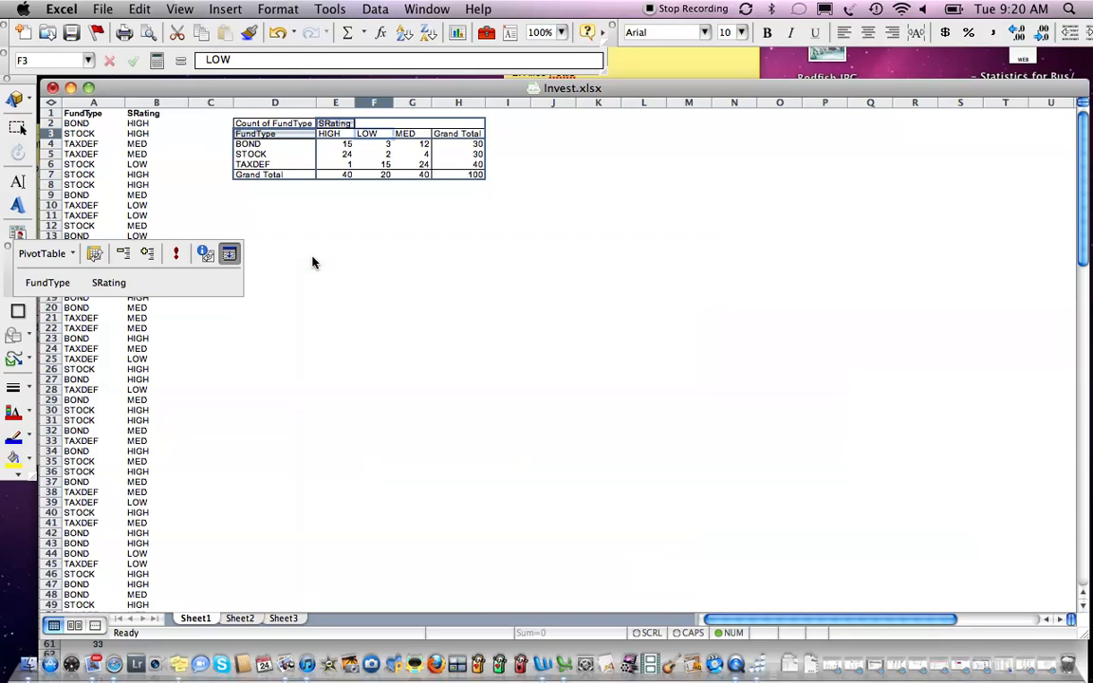
Retry moving the LOW rating cells F3:F7 between MED and Grand Total, and end with an empty cell outside the PivotTable selected
left_click(376, 134)
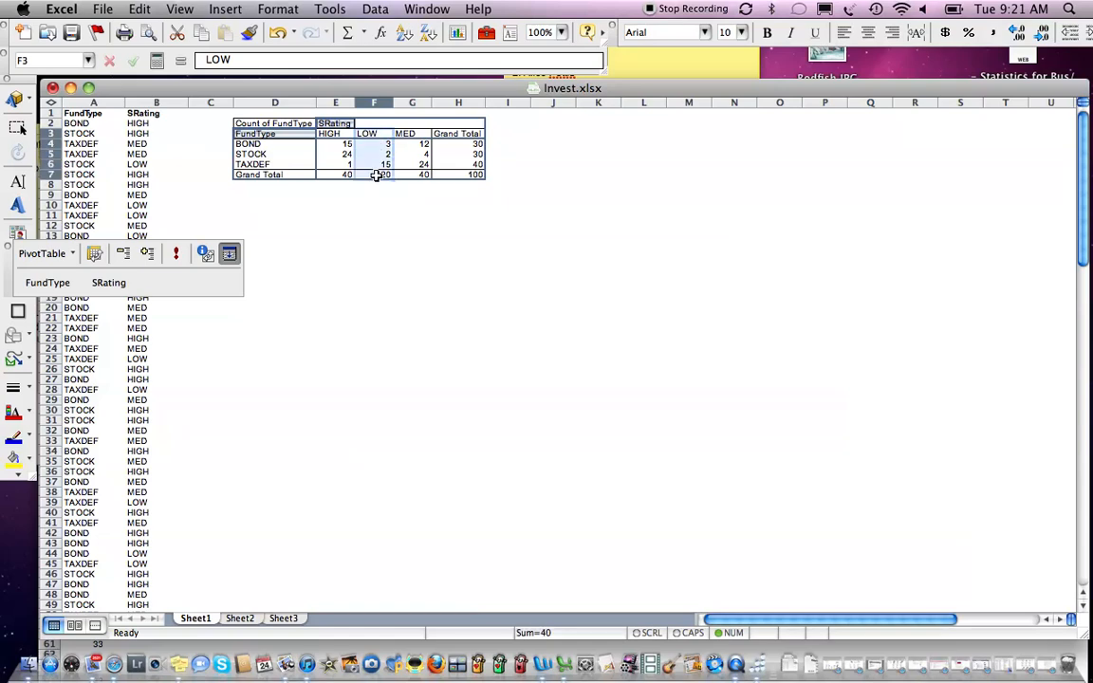
left_click(373, 127)
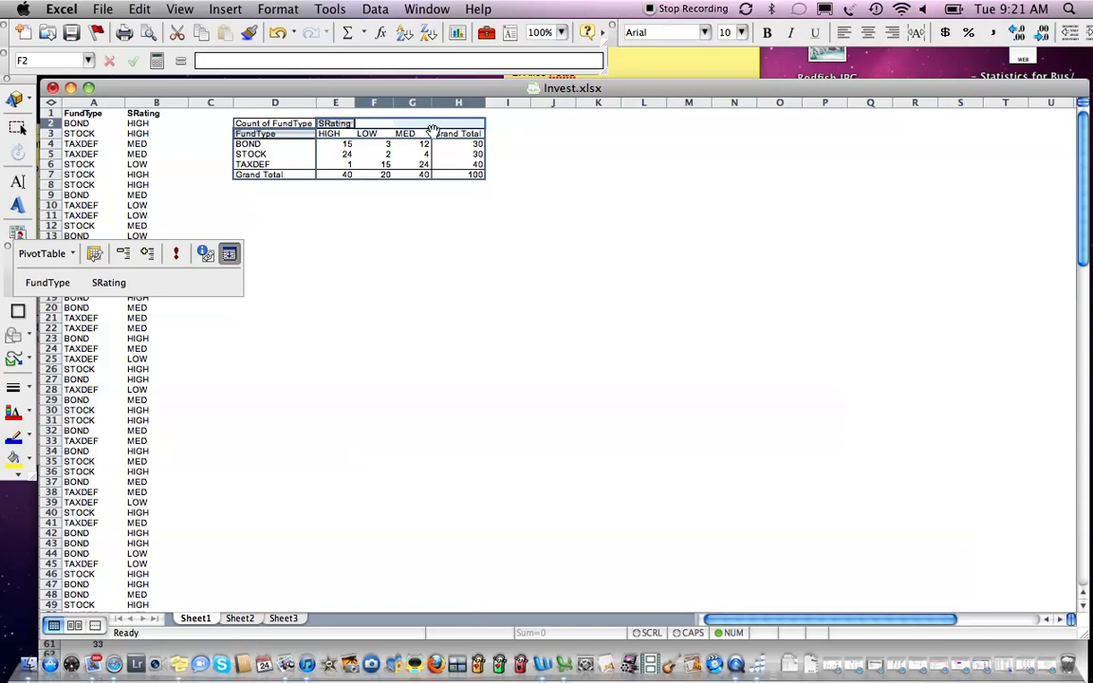
left_click_drag(368, 134, 371, 174)
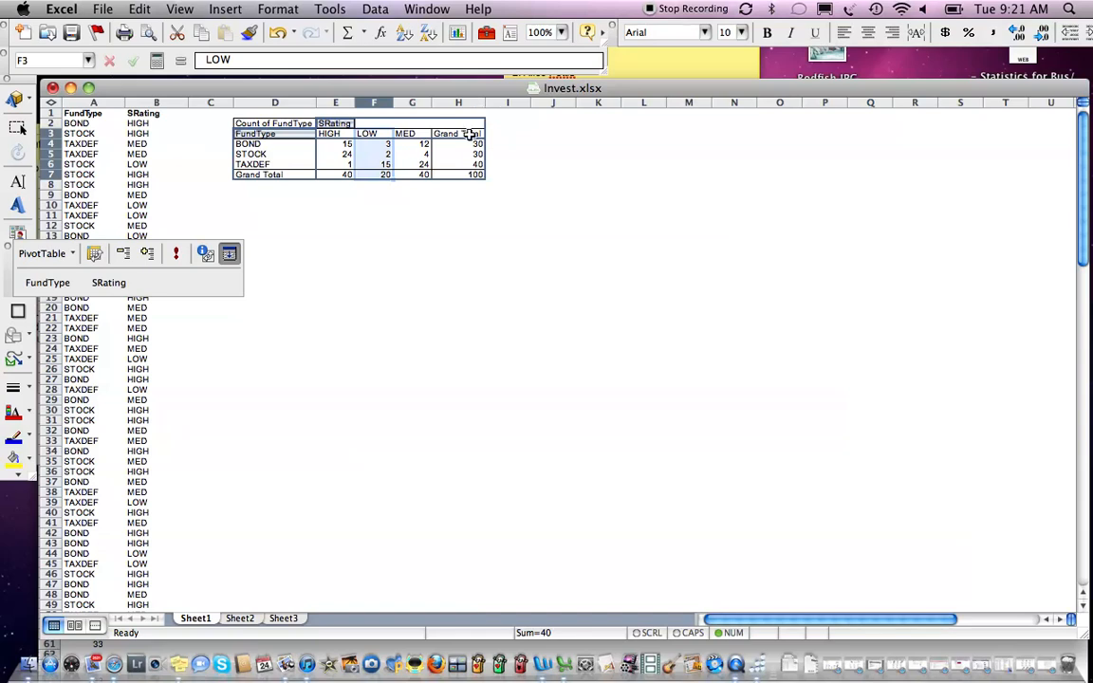
left_click(390, 161)
left_click_drag(390, 159, 457, 164)
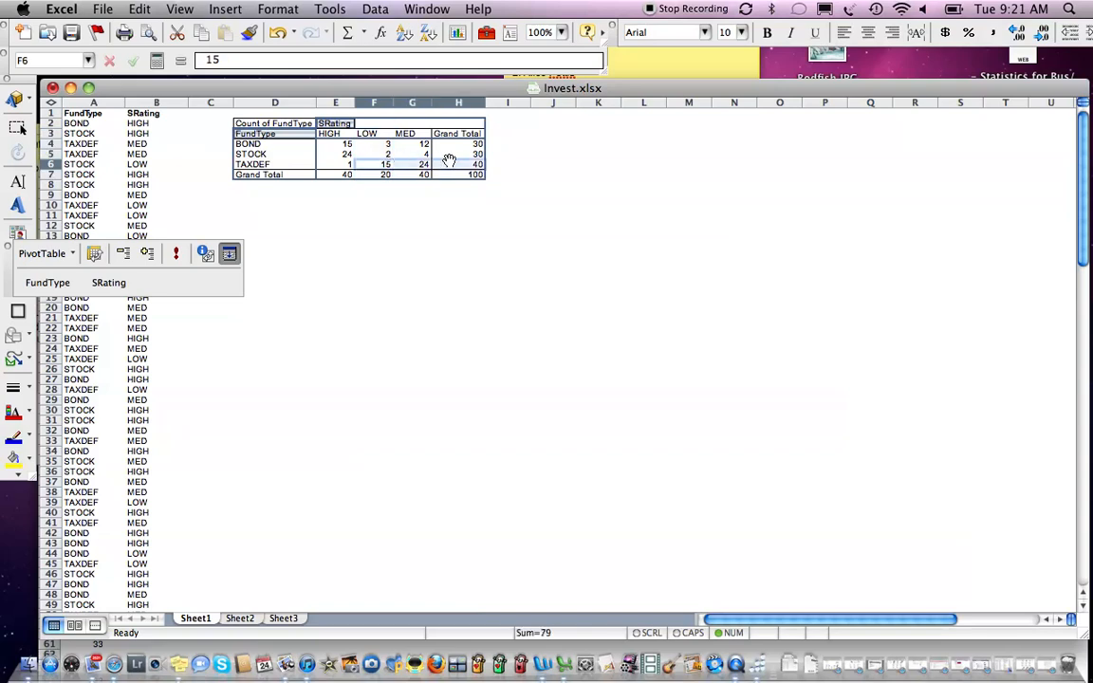
left_click(413, 226)
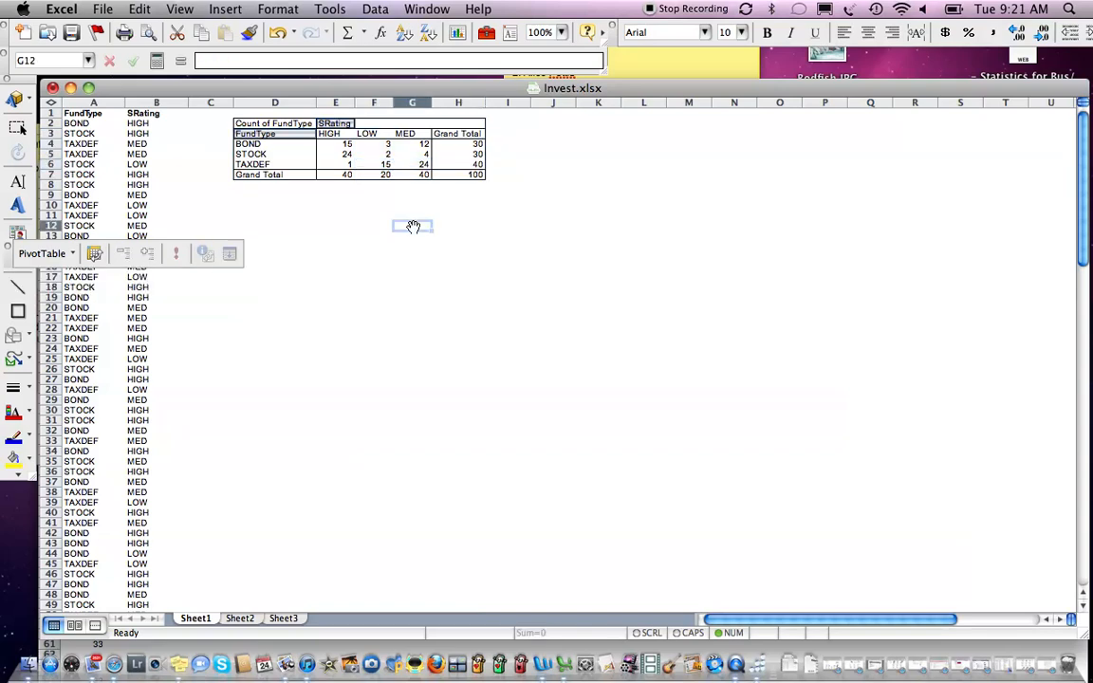